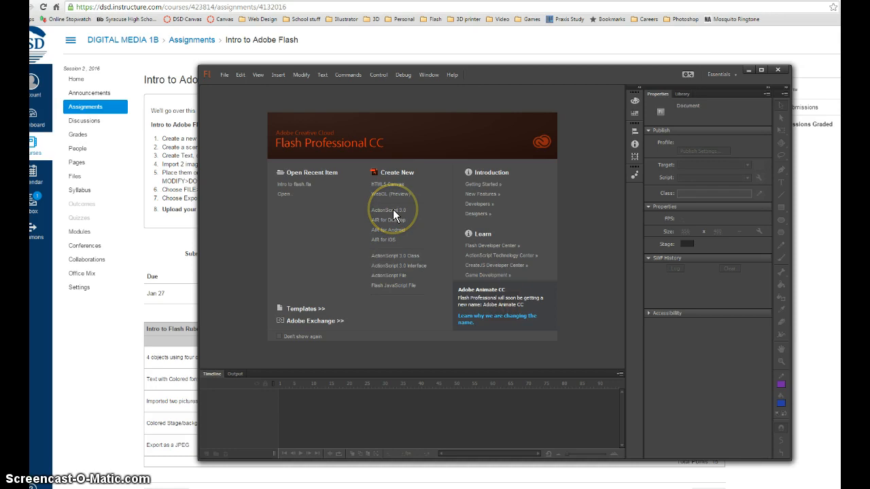
Create an ActionScript 3.0 document with a 550 px wide stage and a bright cyan stage colour
click(393, 210)
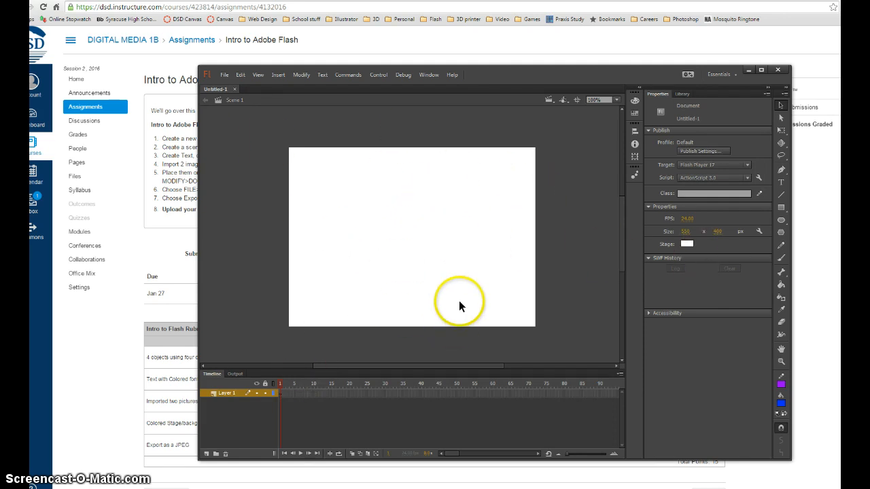
click(684, 232)
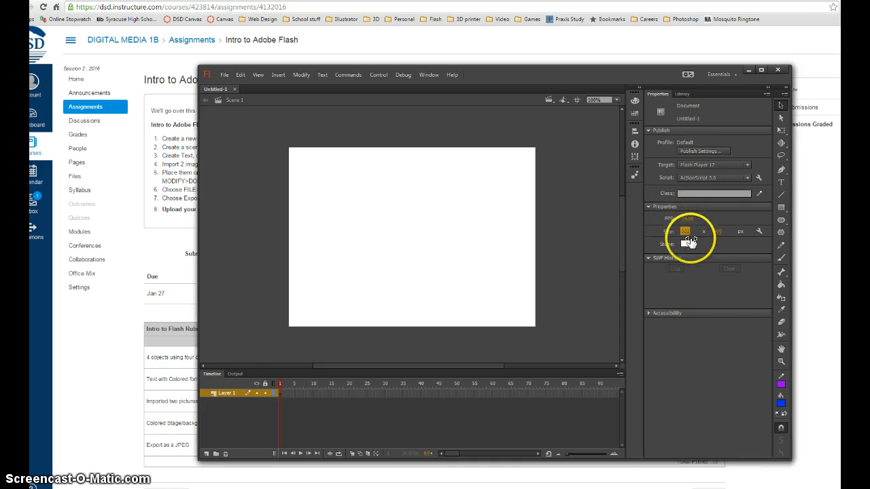
click(686, 232)
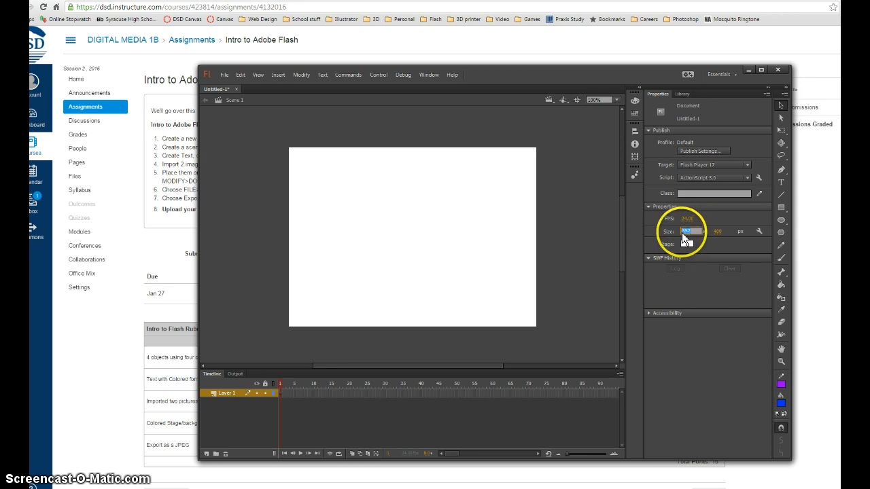
text(550)
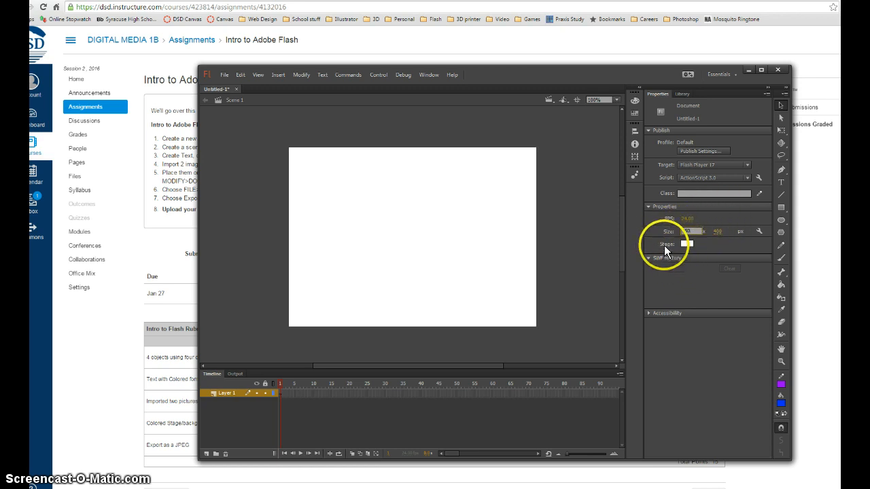
click(686, 243)
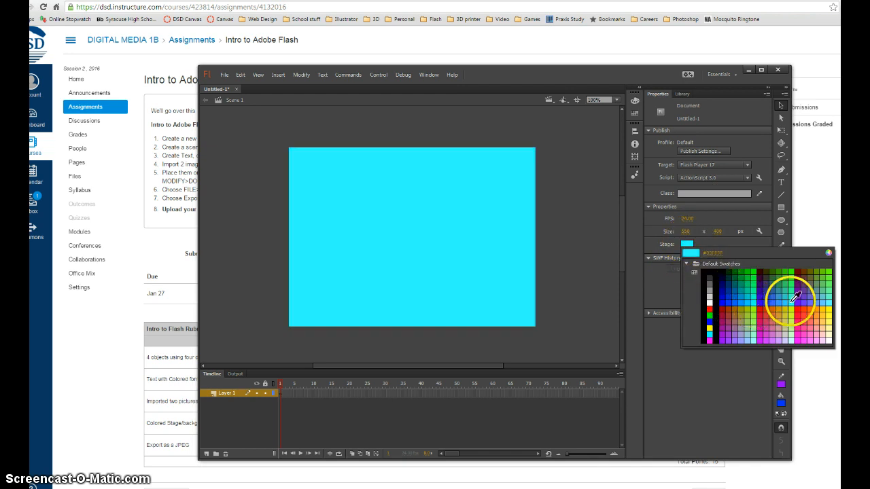
click(792, 302)
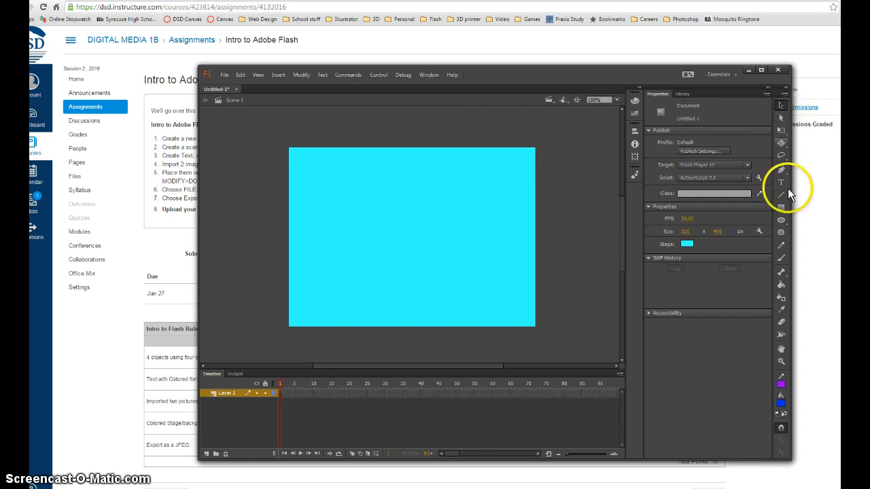
Choose the Rectangle tool and give it a solid stroke of 4, keeping the purple stroke and blue fill
click(783, 211)
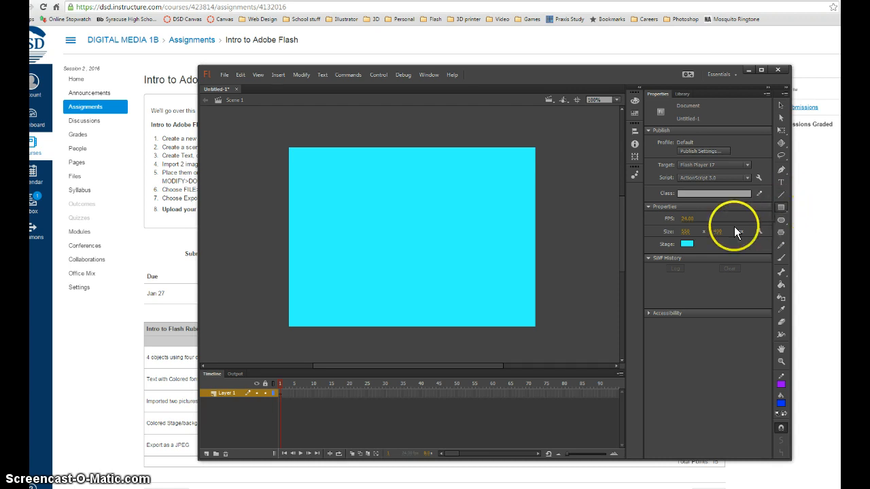
click(784, 209)
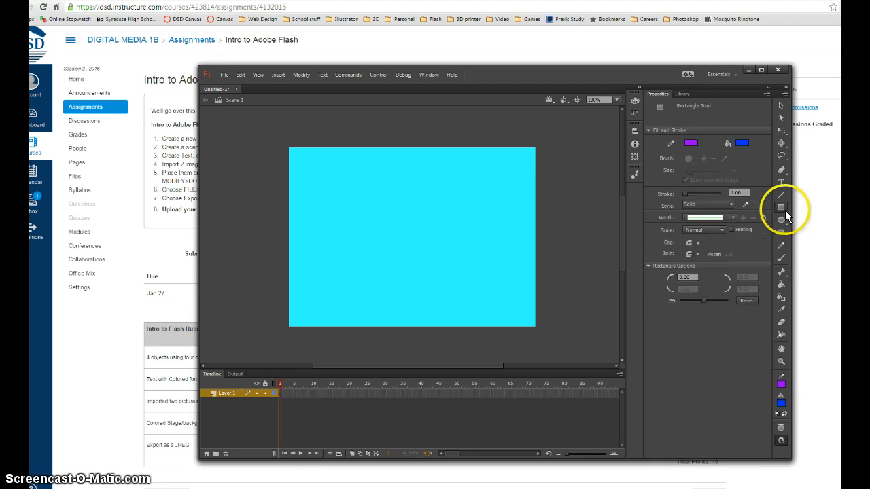
click(785, 211)
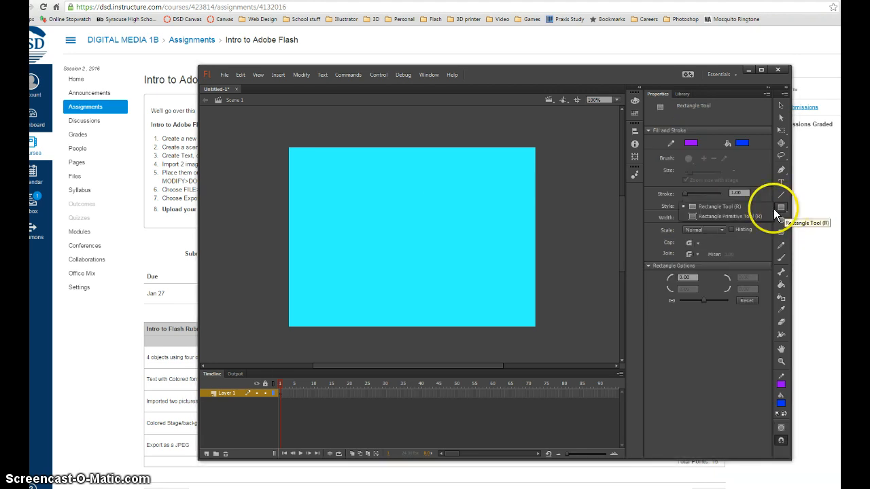
click(715, 207)
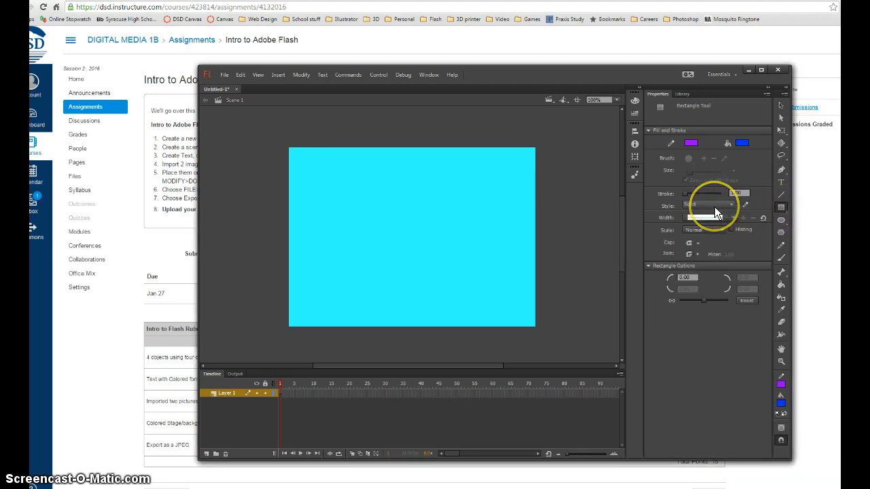
click(691, 144)
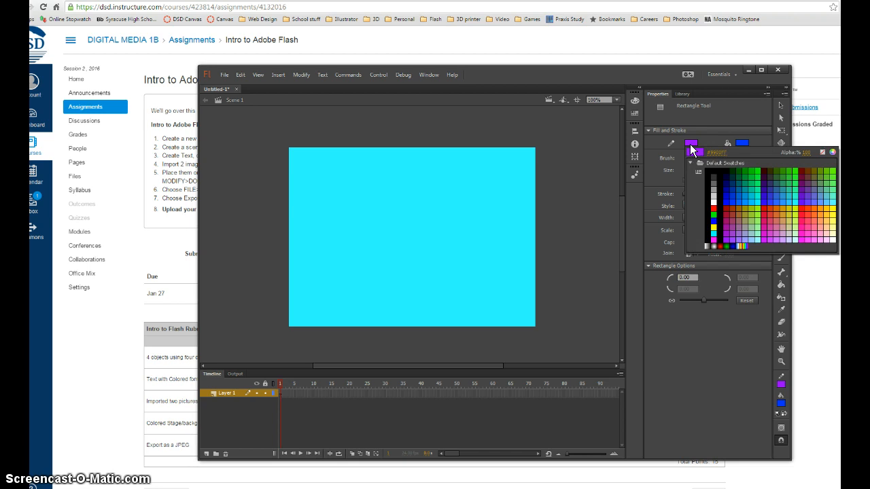
click(737, 142)
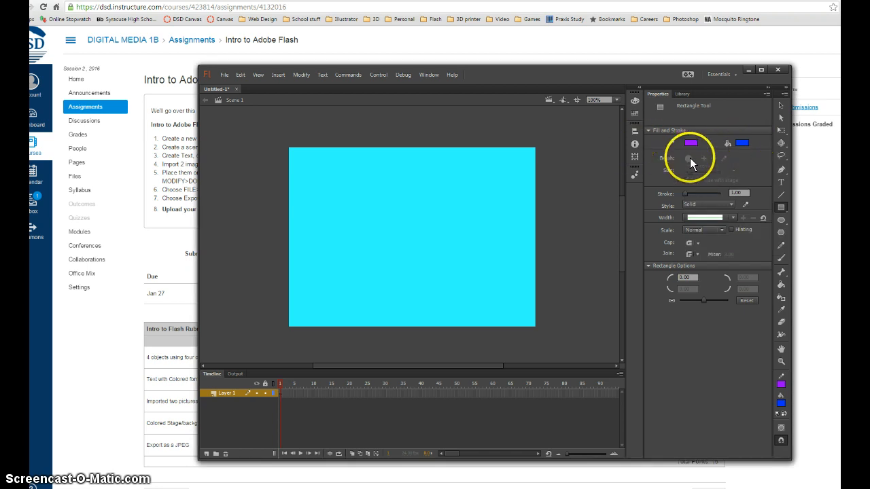
click(739, 193)
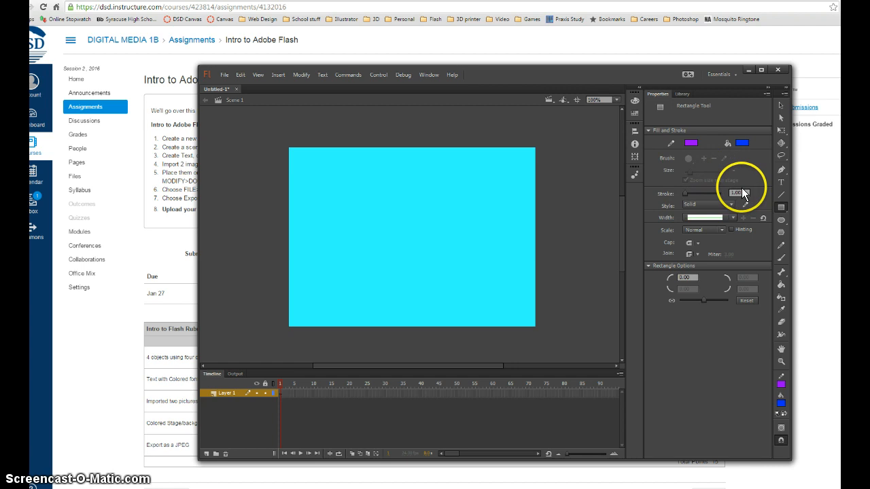
text(4)
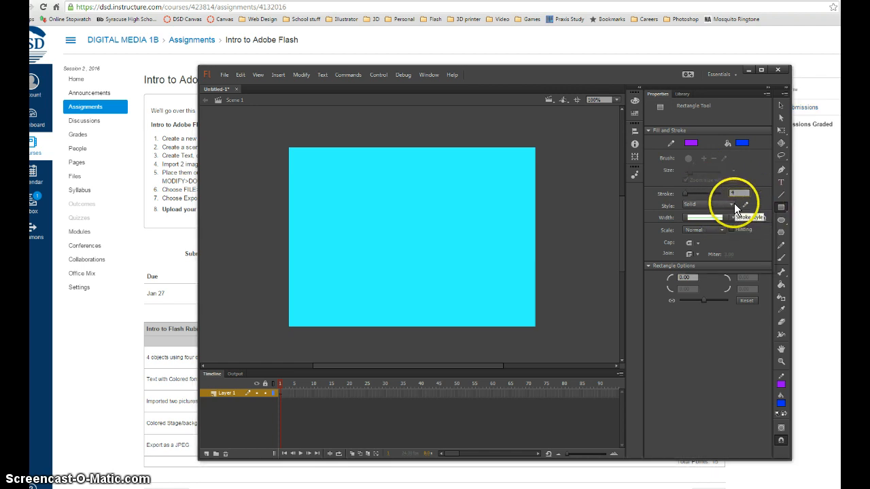
click(730, 205)
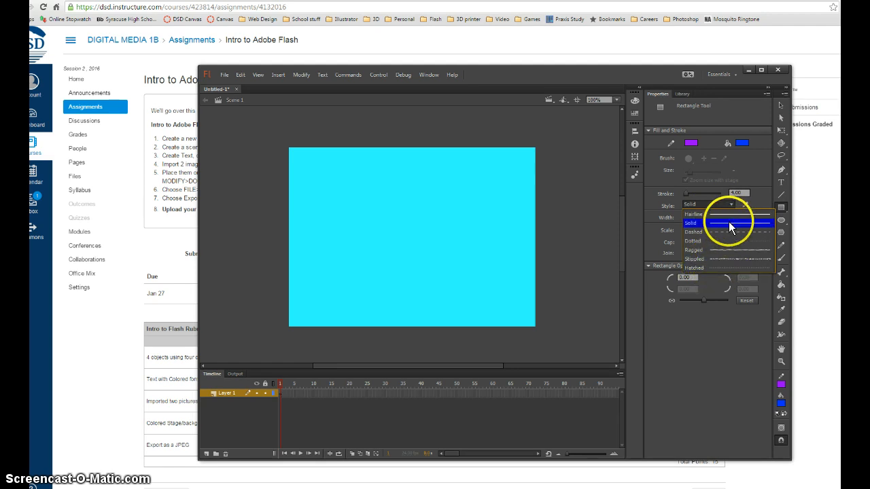
click(729, 221)
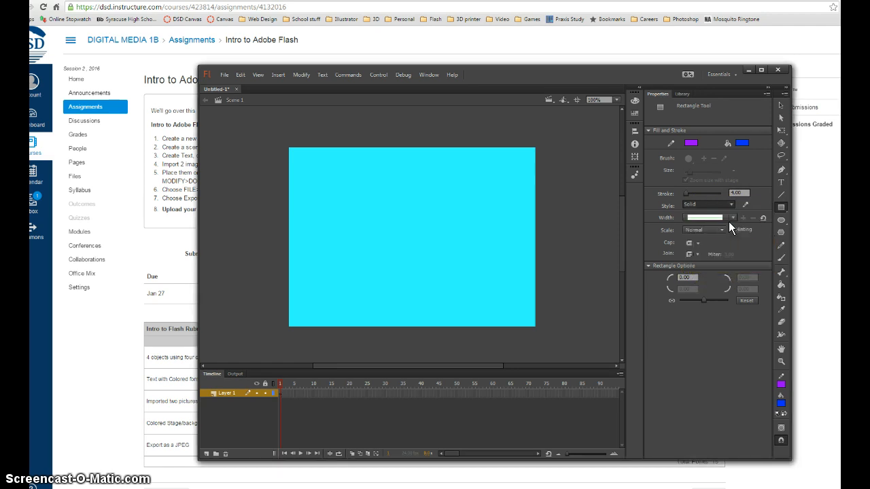
Draw a tall rectangle about 159 × 249 px in the right half of the stage, with a uniform stroke width
click(734, 218)
click(732, 216)
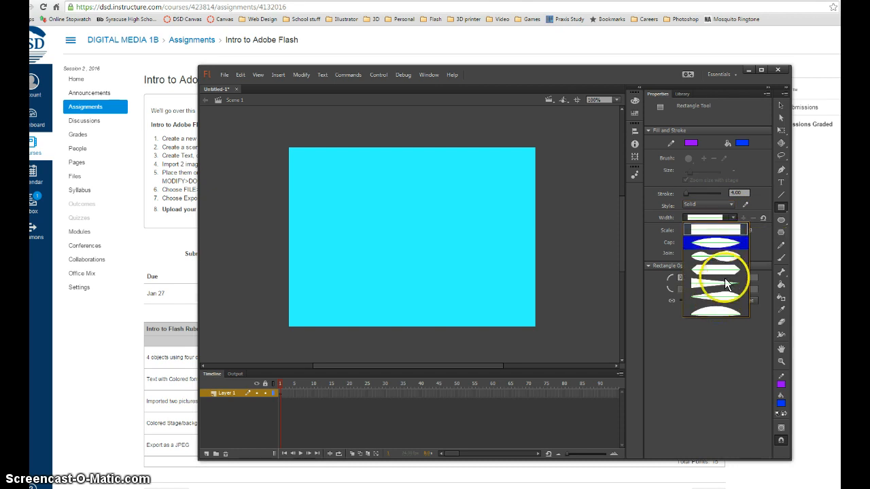
click(735, 216)
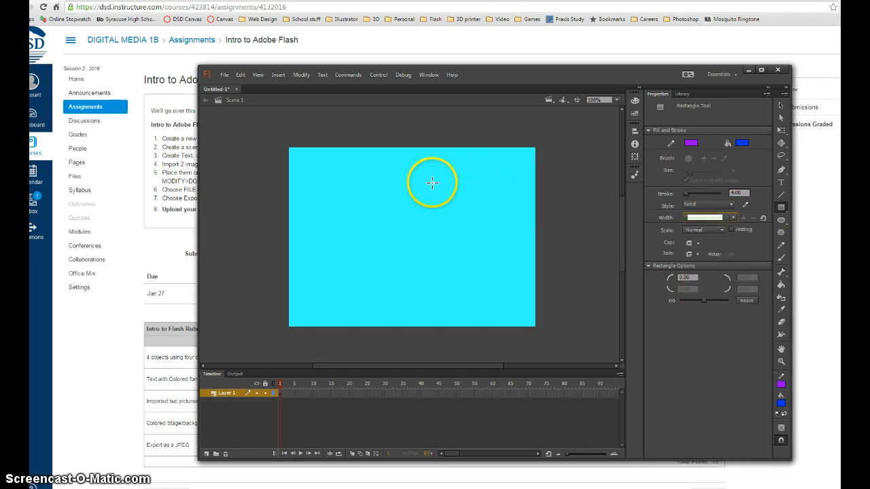
mouse_move(438, 173)
mouse_down()
mouse_move(480, 196)
mouse_move(510, 285)
mouse_up()
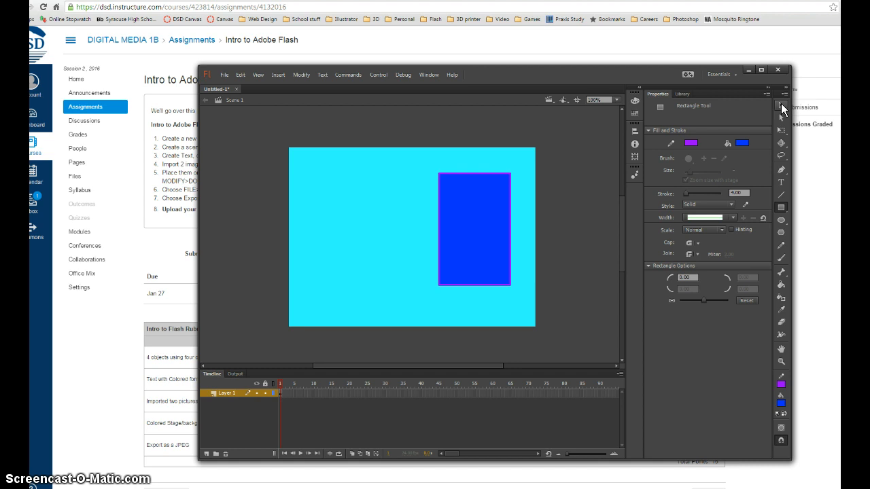
Try to move the rectangle's blue fill away from its outline, and undo the move
click(465, 220)
click(487, 242)
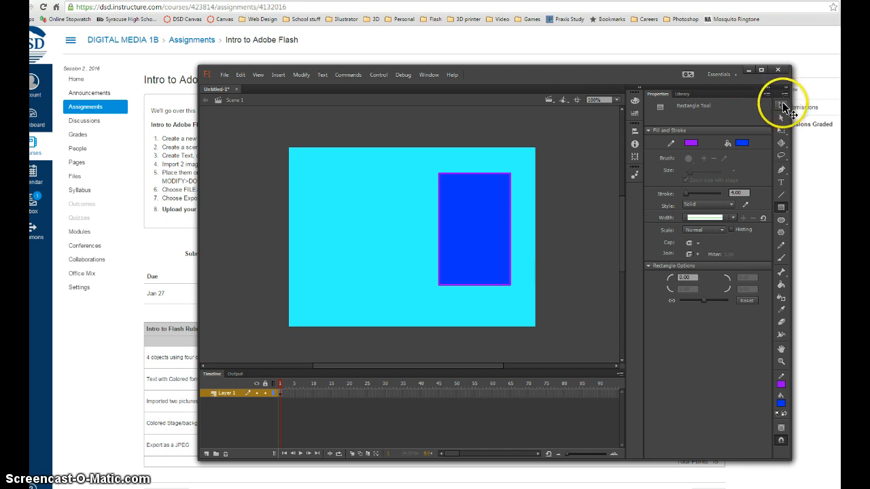
click(782, 106)
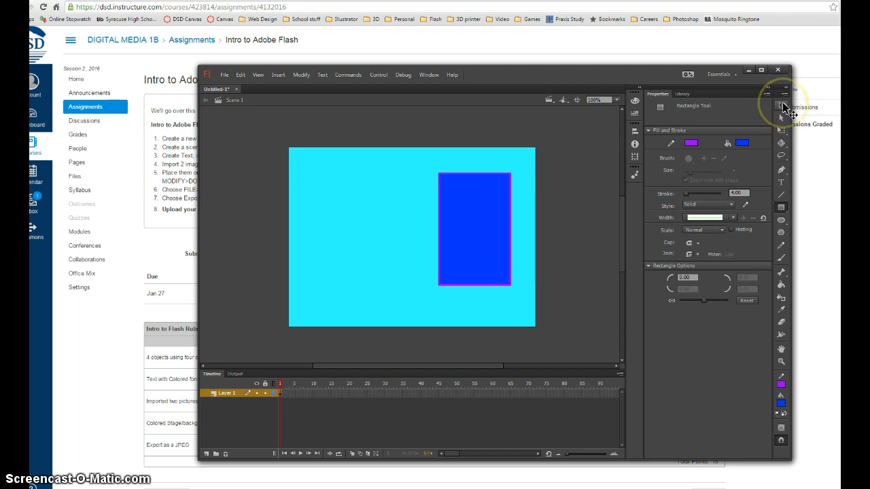
key(ctrl+a)
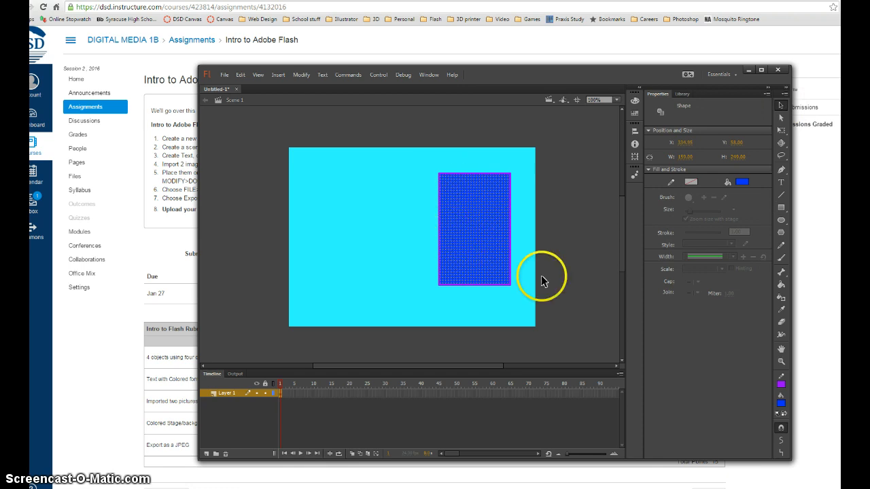
drag(474, 242, 379, 261)
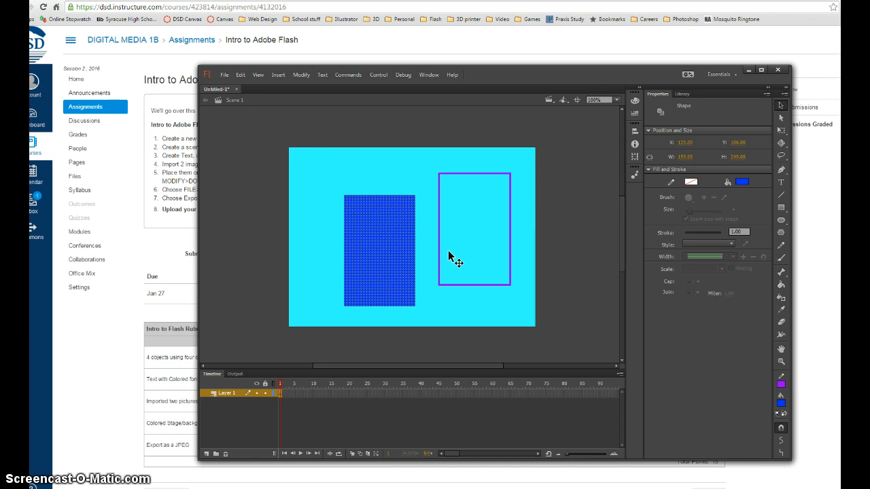
key(ctrl+z)
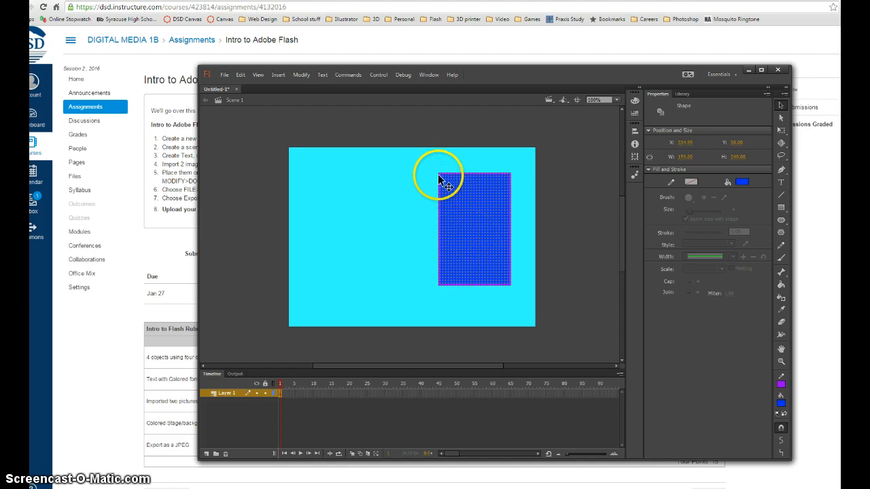
Select the rectangle's outline together with its fill and move both to the left side of the stage, at about X 41, Y 44
shift+click(455, 286)
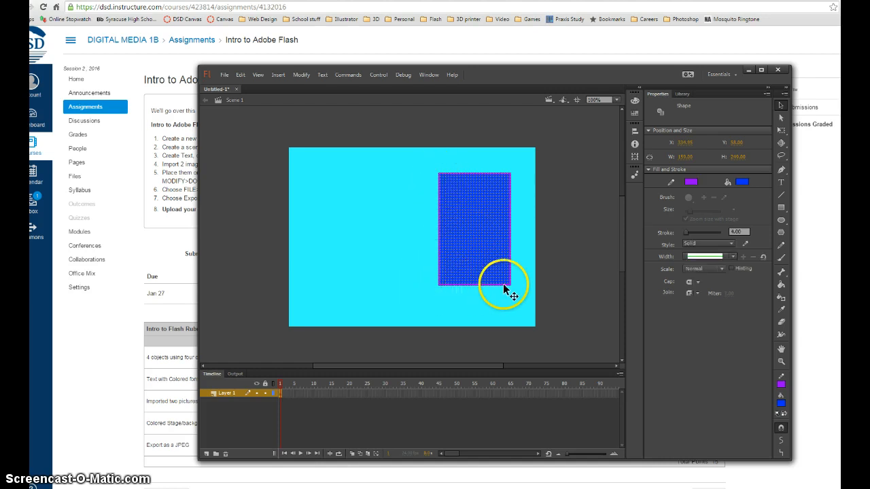
drag(485, 218, 346, 211)
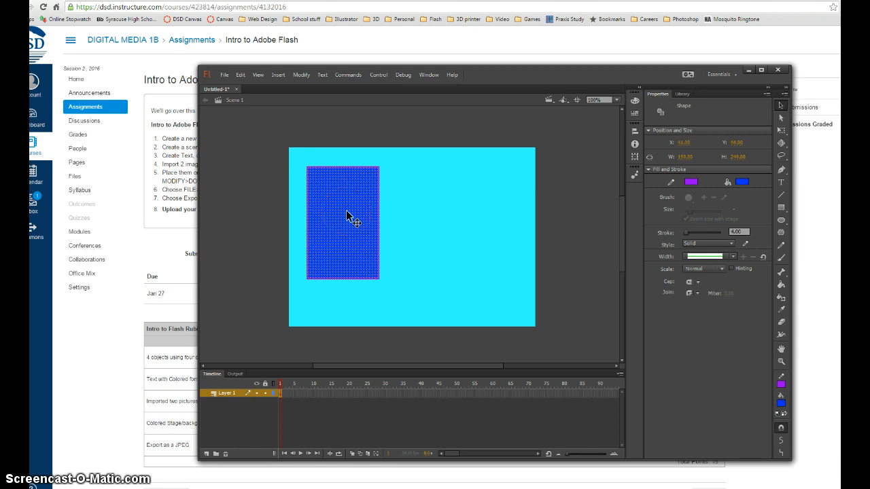
click(421, 168)
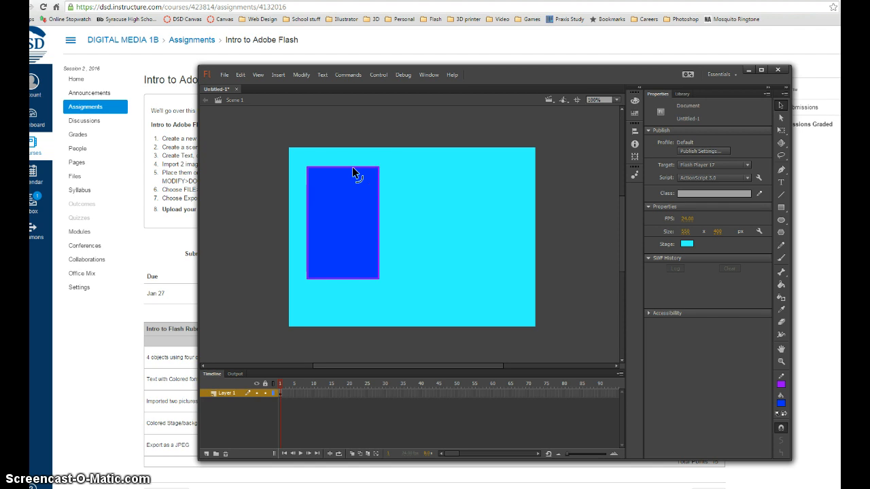
Bend the rectangle's top edge down into a deep curve and shift its right outline slightly away from the fill
drag(352, 167, 372, 235)
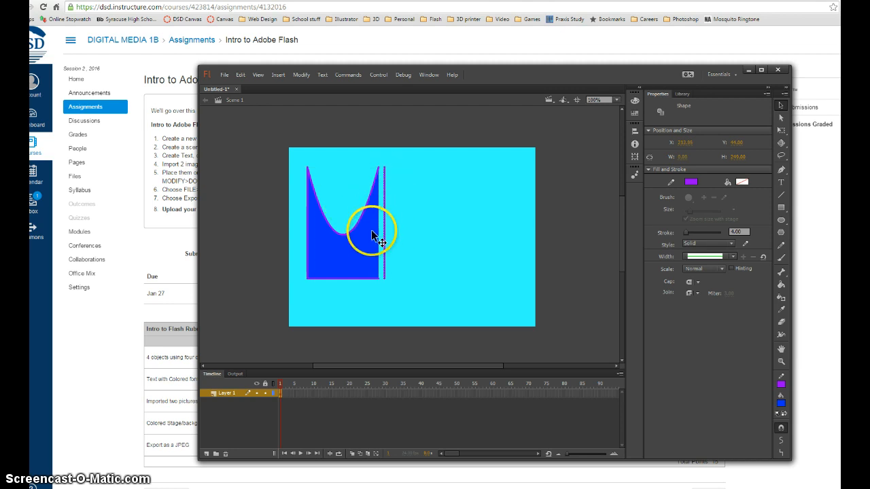
click(362, 282)
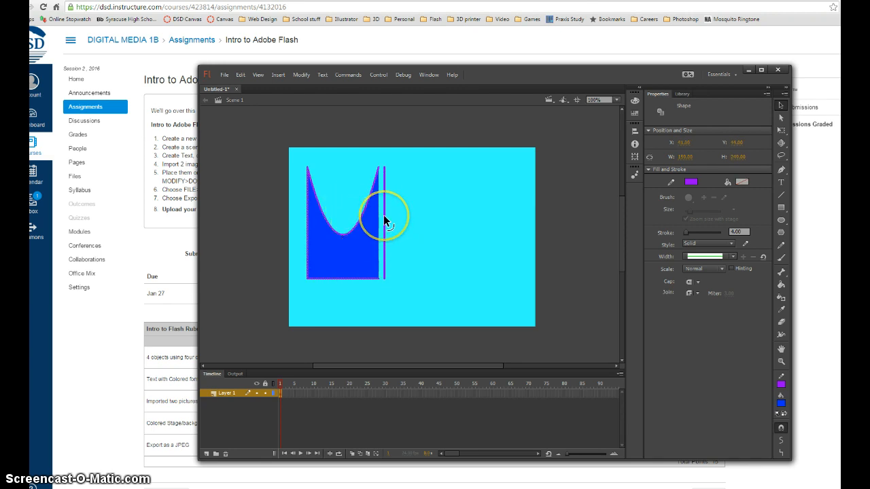
click(425, 269)
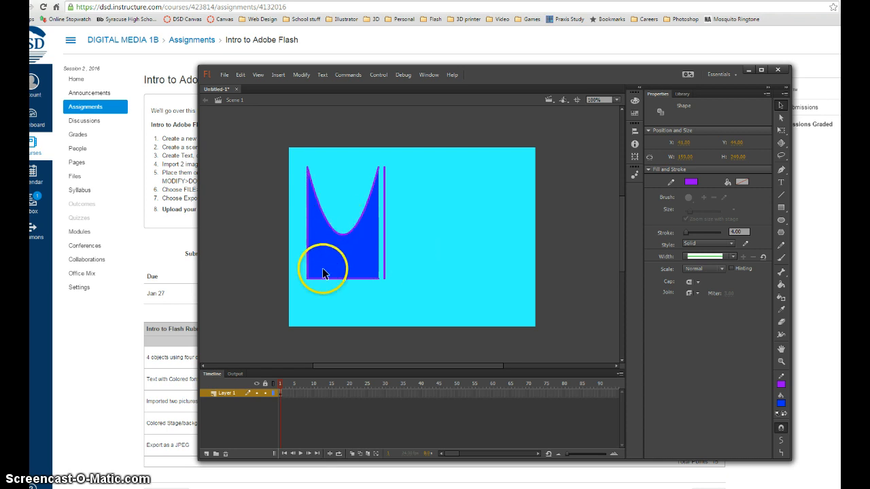
Pull the shape's lower-left corner down and stretch its lower-right corner out to the stage's lower-right corner
click(305, 276)
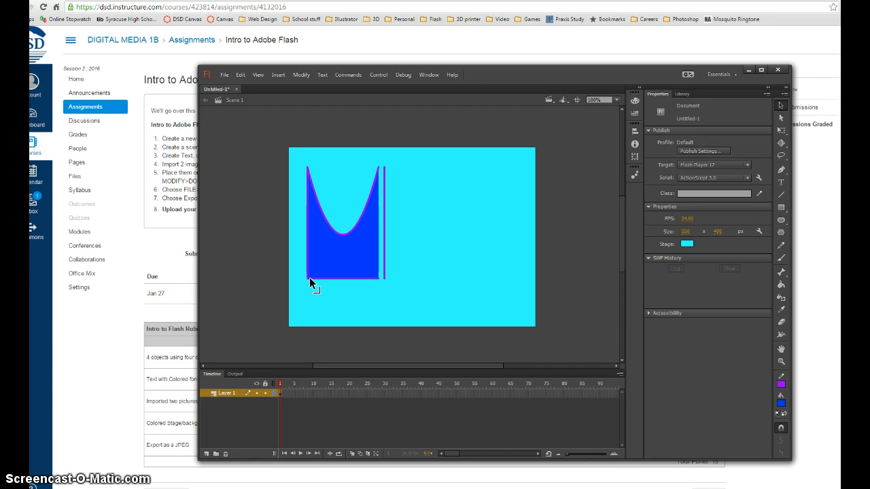
drag(309, 277, 311, 307)
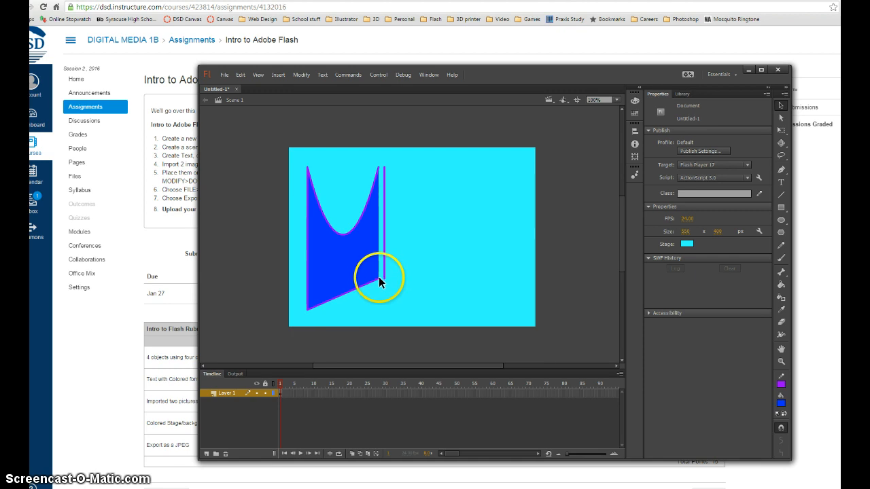
drag(378, 276, 528, 312)
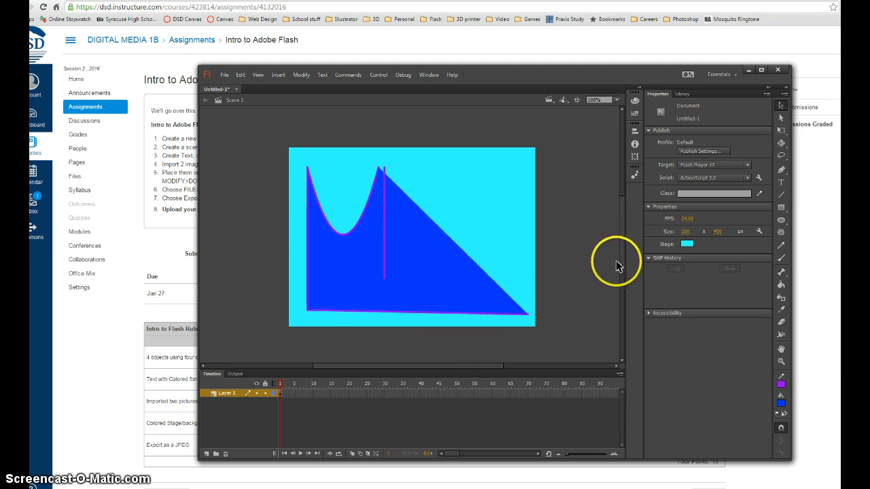
Draw a small circle with the Oval tool on the upper part of the blue shape, just right of the detached line
click(781, 219)
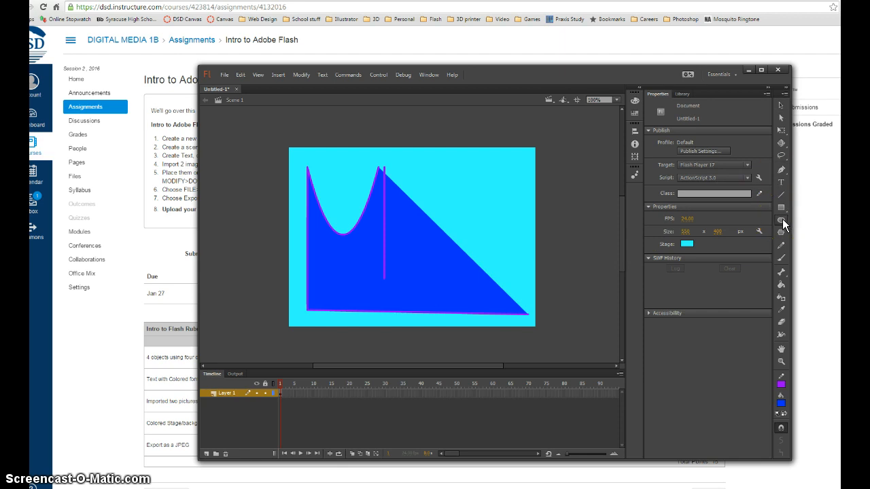
click(400, 206)
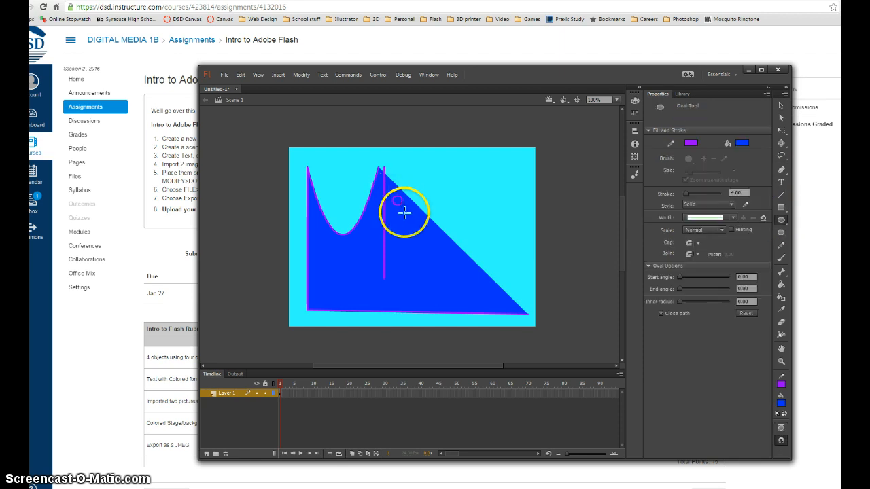
Undo the small purple-outlined circle drawn on the upper part of the blue shape
drag(405, 213, 417, 218)
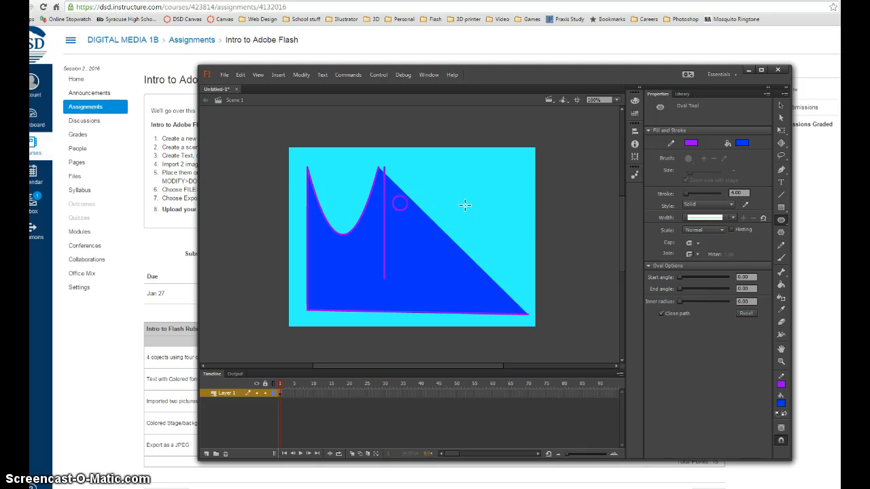
click(741, 142)
key(ctrl+z)
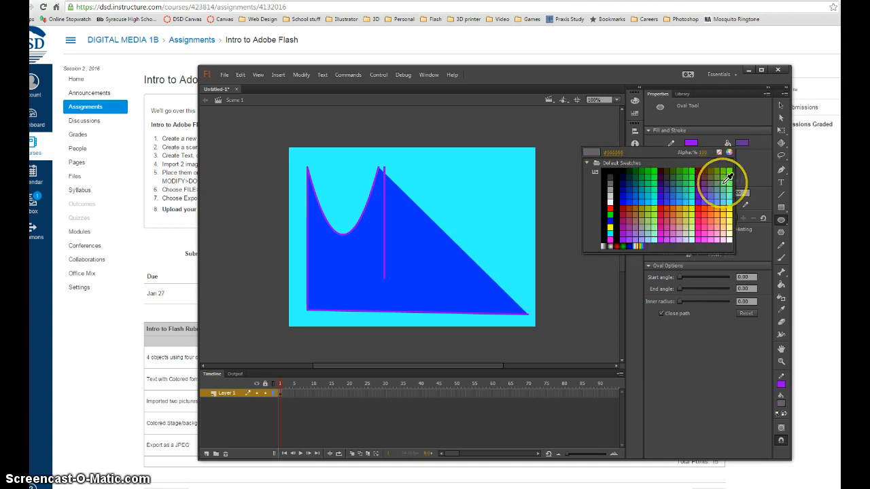
Set the Oval tool's fill to bright green and its stroke to dark teal, and draw a circle on the blue shape right of the detached line
click(725, 182)
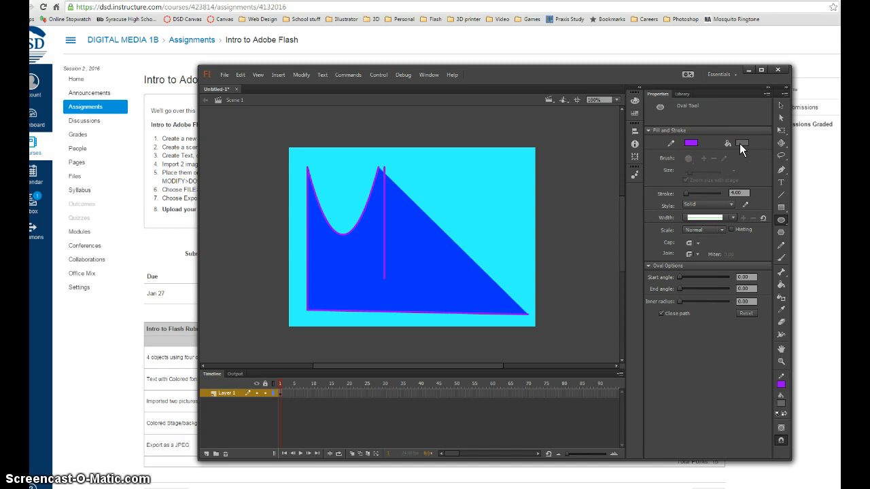
click(739, 143)
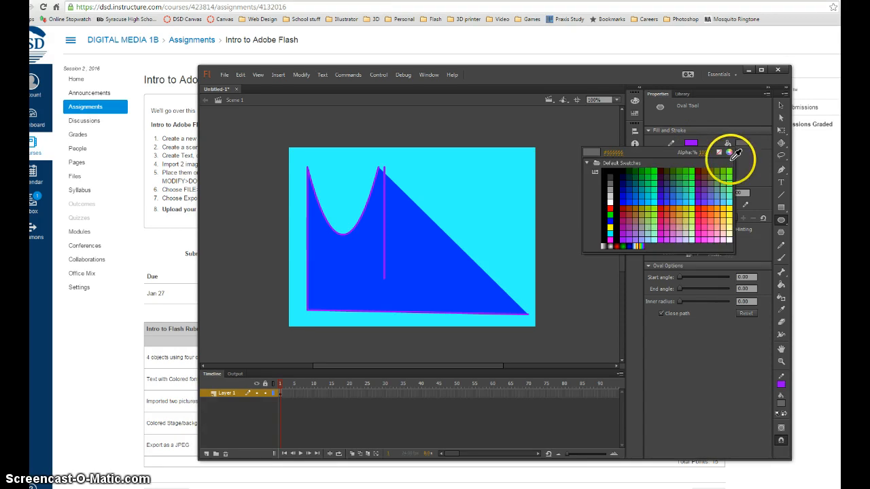
click(725, 169)
click(692, 144)
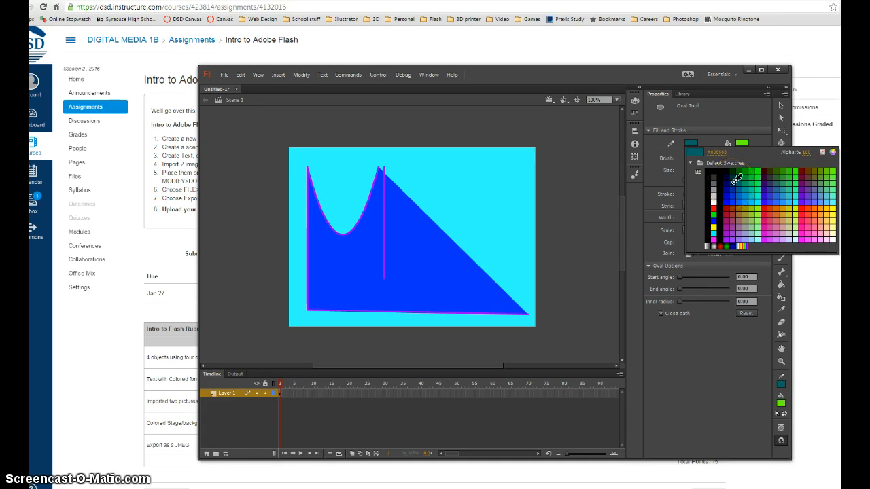
click(735, 194)
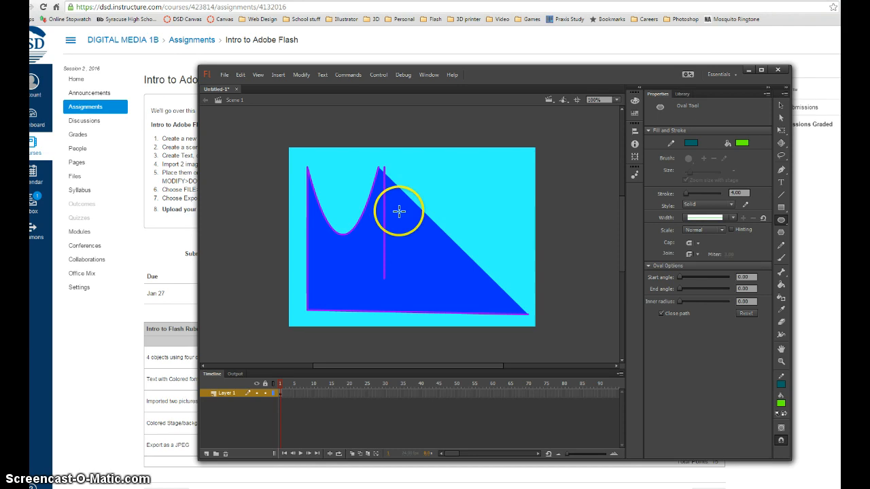
drag(406, 216, 428, 238)
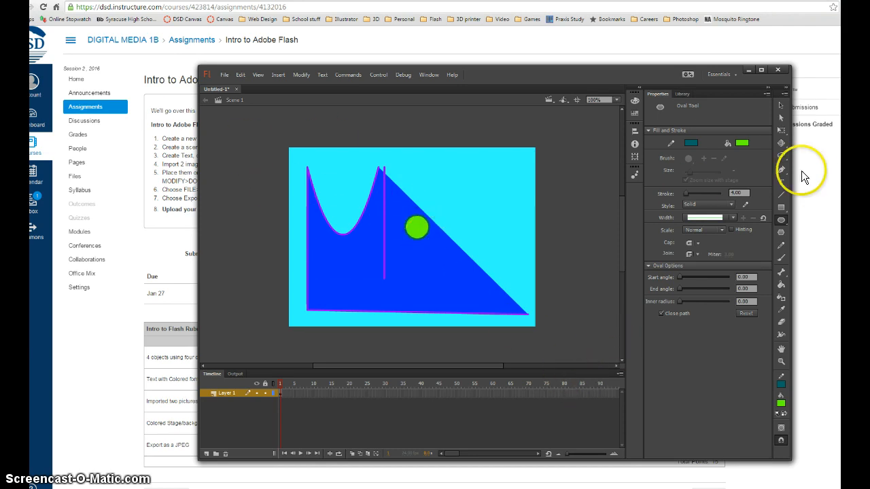
Select the green circle together with its outline and move both off the blue shape to about X 370, Y 79
click(781, 106)
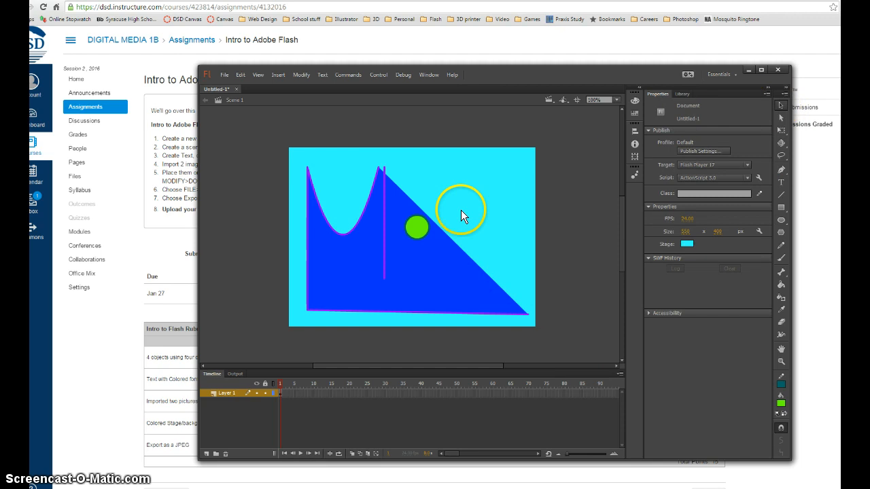
click(415, 225)
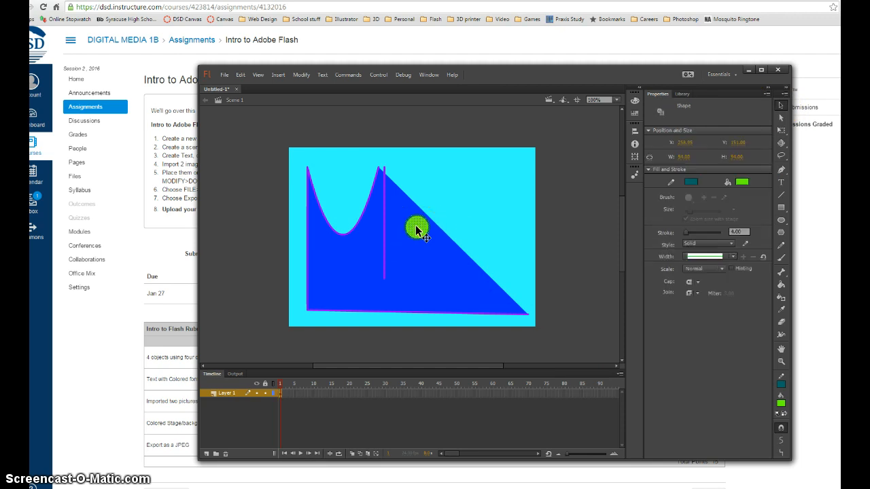
drag(415, 225, 466, 189)
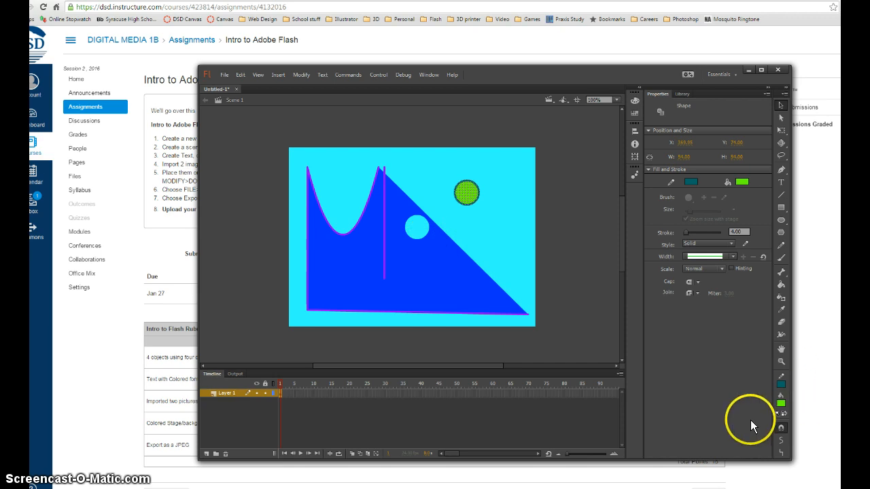
Draw a green circle about 55 px wide on the blue shape in Object Drawing mode, move it slightly lower, and turn the mode off
click(781, 221)
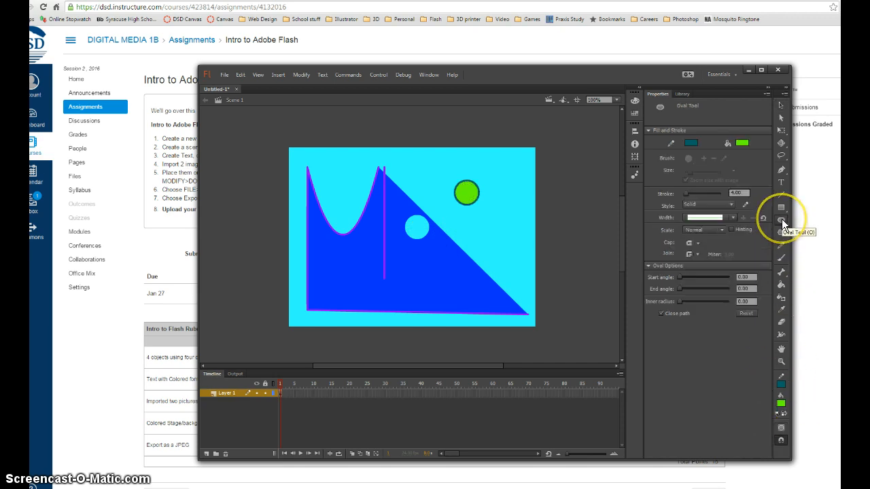
click(781, 428)
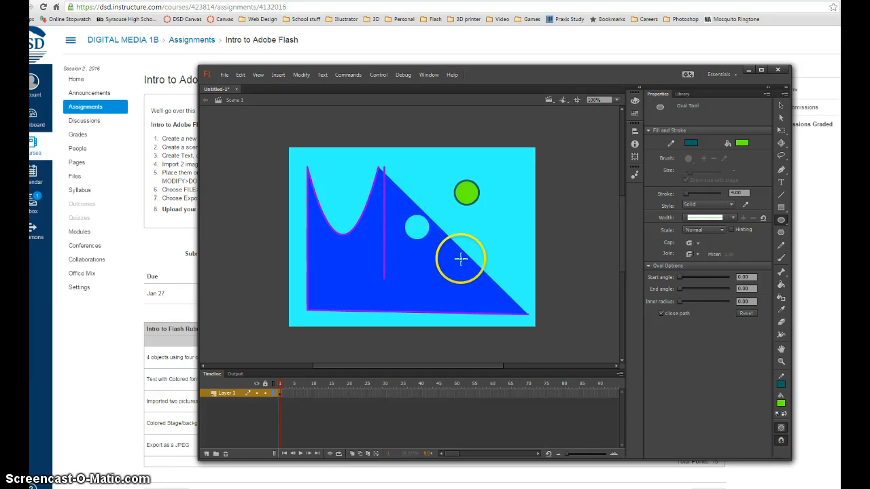
drag(439, 252, 462, 275)
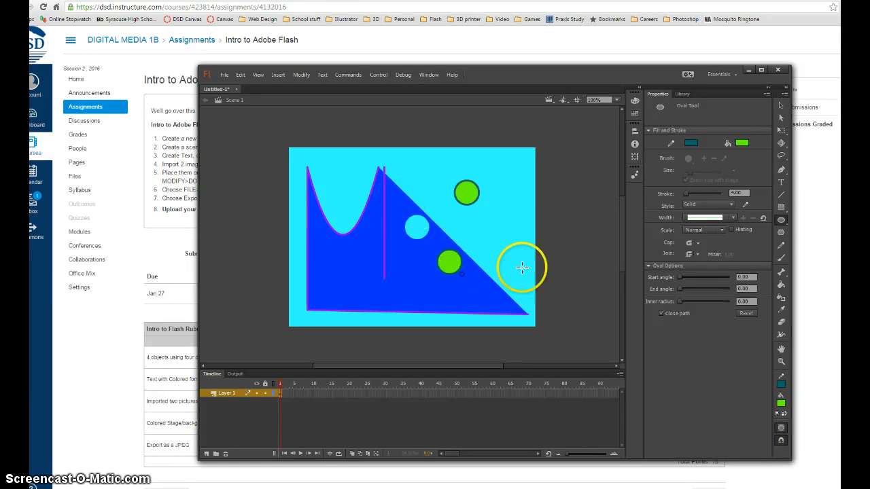
click(781, 106)
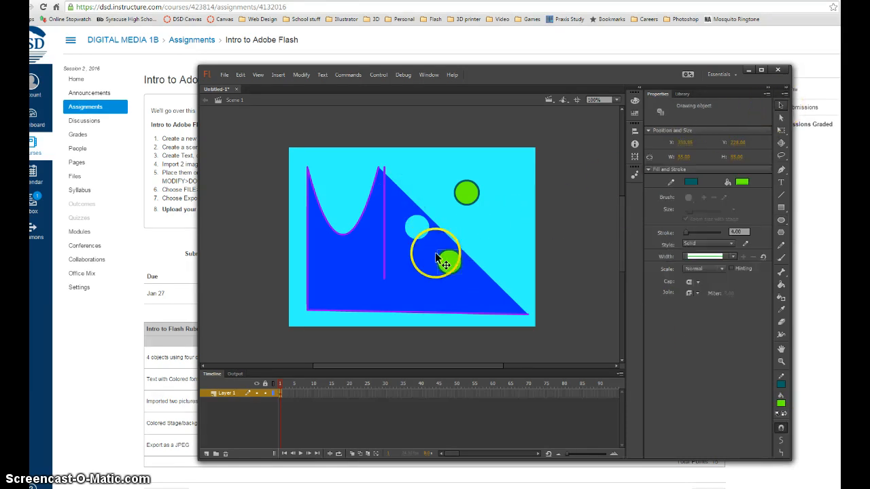
drag(449, 260, 445, 285)
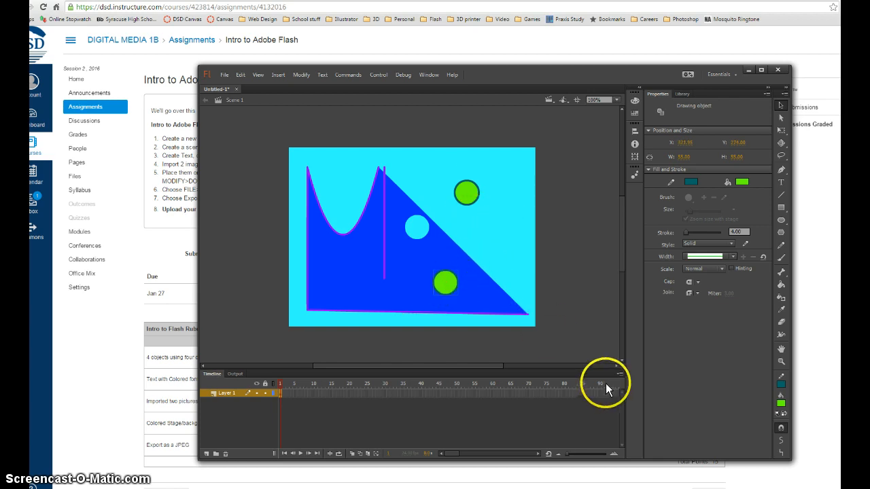
click(781, 221)
click(782, 427)
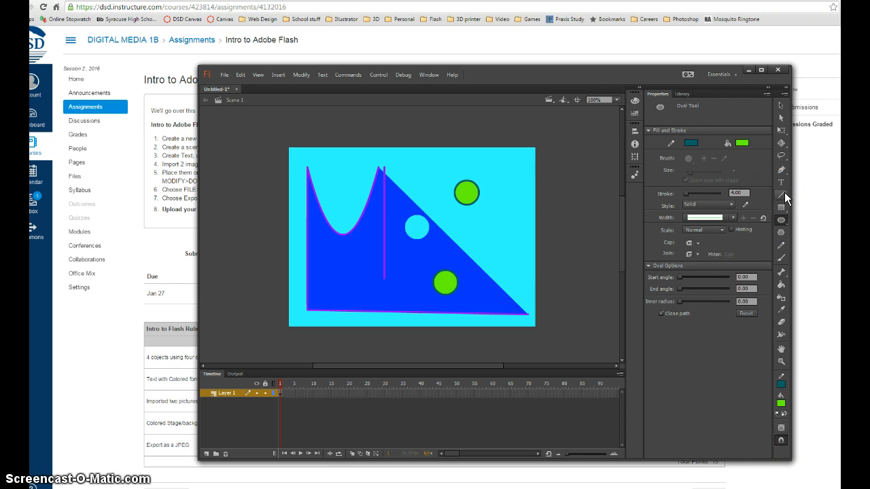
click(414, 158)
click(435, 170)
click(327, 153)
click(435, 172)
click(328, 153)
click(514, 167)
Draw a long, slightly descending teal line with the Line tool across the upper part of the stage, above the green circle
click(781, 195)
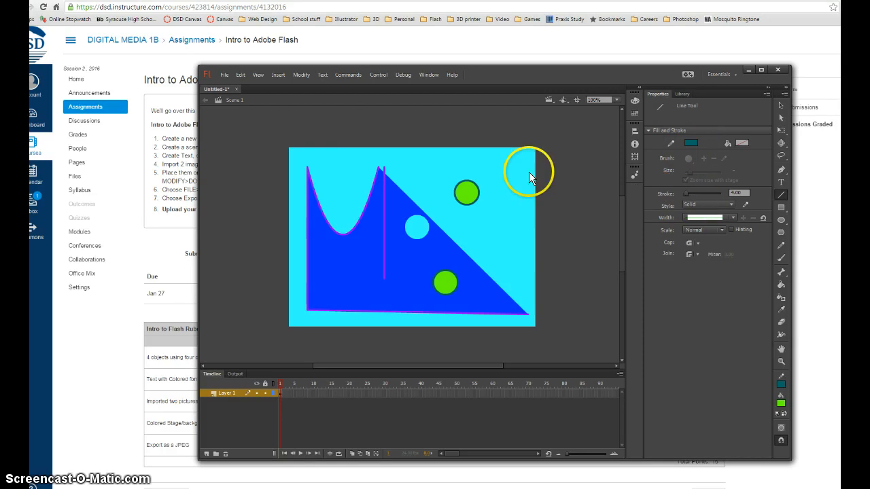
drag(355, 152, 511, 168)
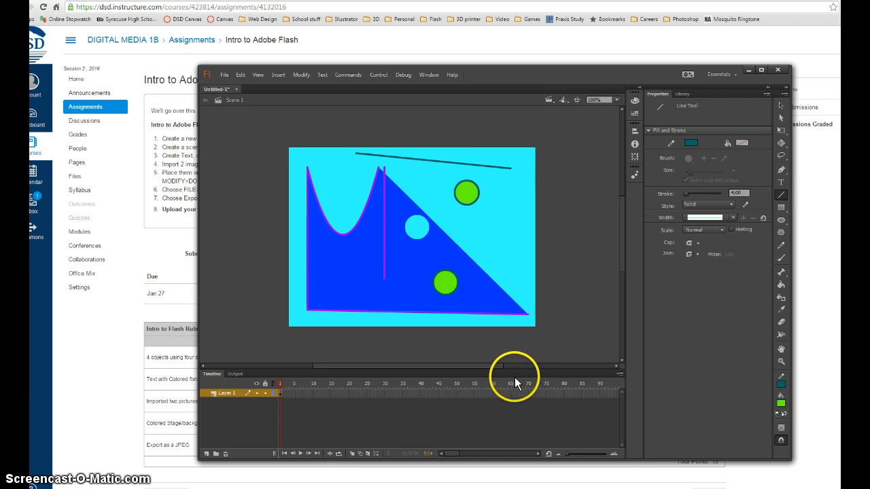
Reshape the teal line with the Width tool into two bulges, the larger one toward its right end, with a narrow waist between them
click(781, 335)
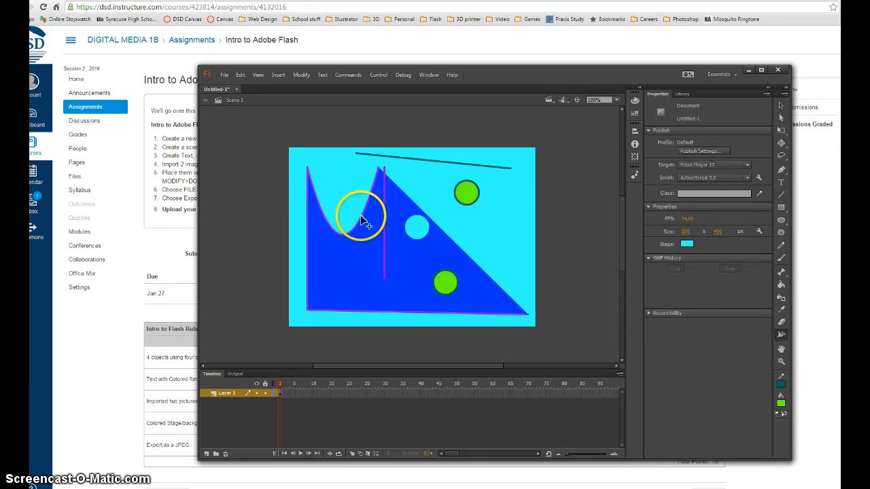
click(439, 161)
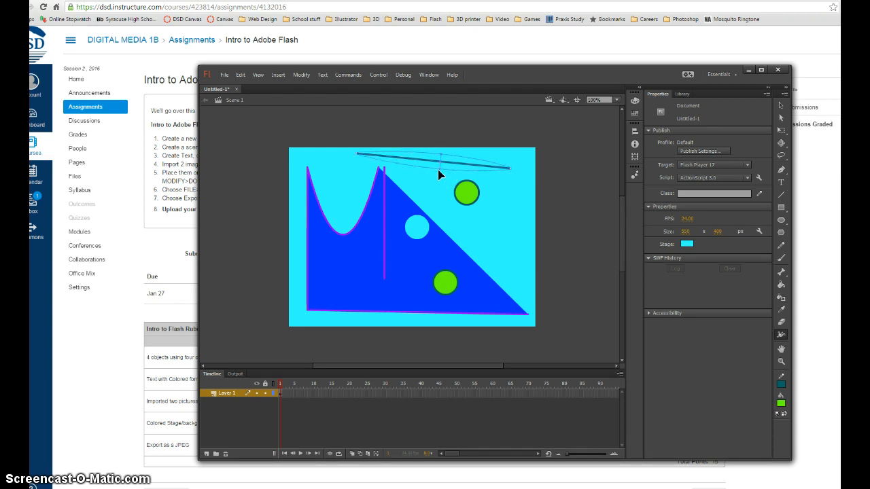
click(437, 155)
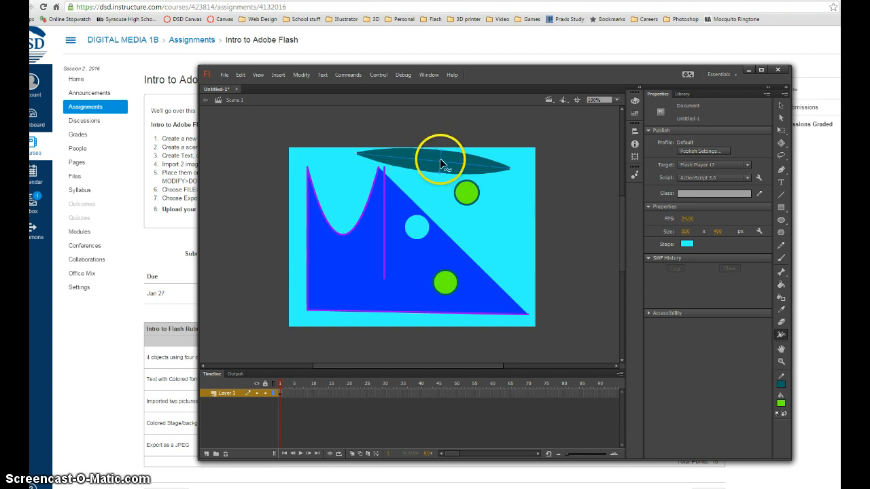
mouse_move(440, 161)
mouse_down()
mouse_move(440, 173)
mouse_move(441, 164)
mouse_move(483, 174)
mouse_up()
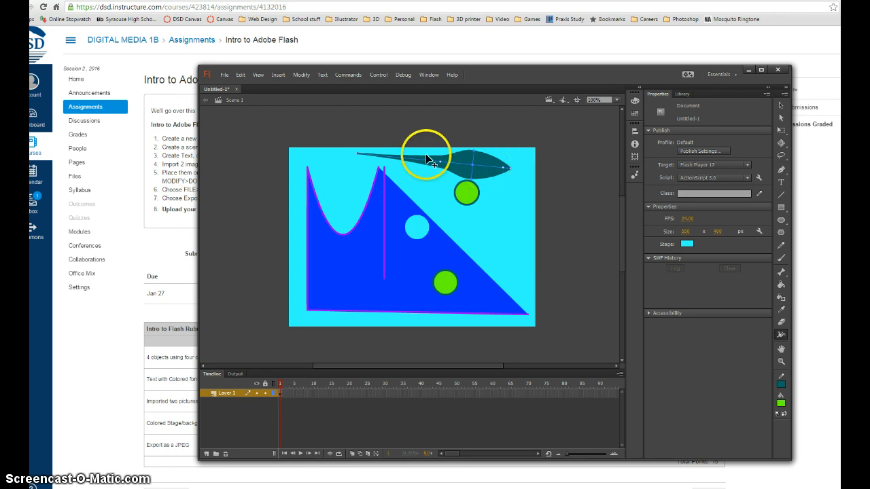
drag(363, 154, 352, 208)
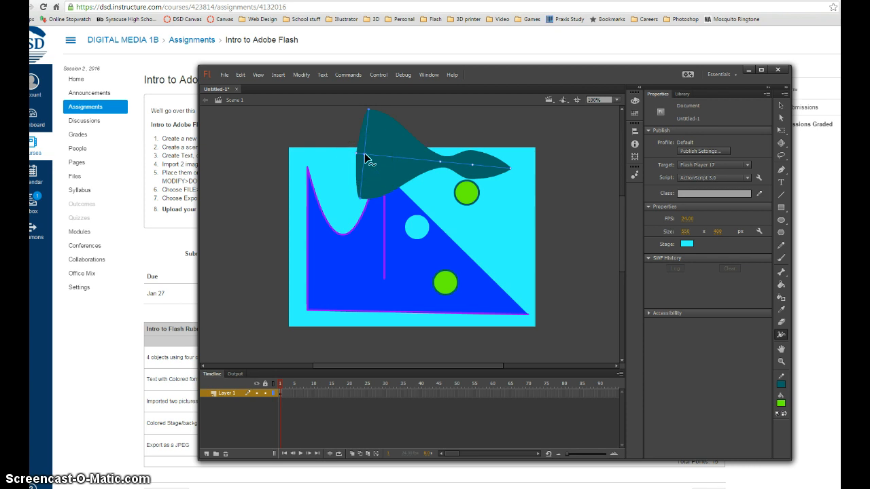
mouse_move(365, 158)
mouse_down()
mouse_move(397, 157)
mouse_move(399, 169)
mouse_move(427, 162)
mouse_up()
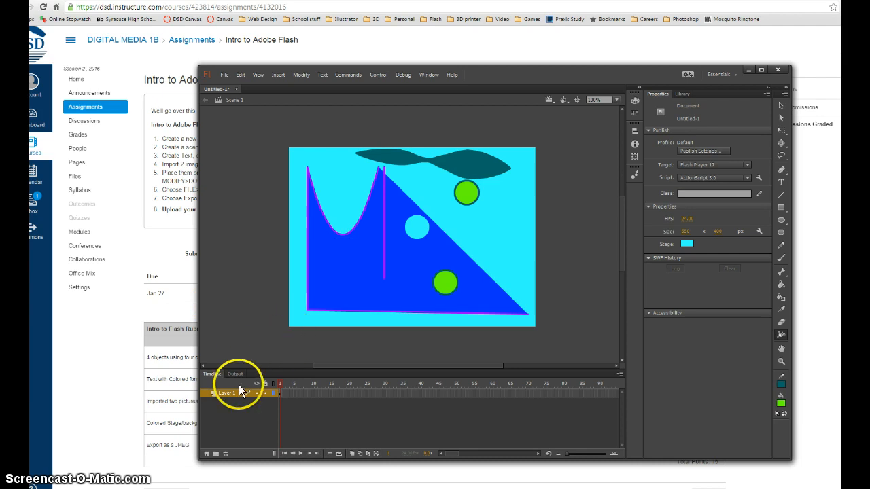
Add a new layer above Layer 1 and name it "stick figure"
click(204, 453)
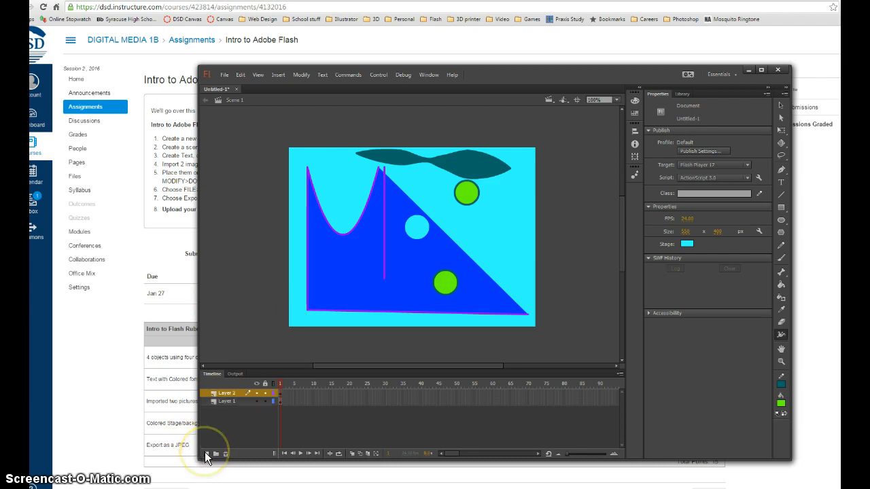
click(226, 394)
double_click(226, 393)
text(sti)
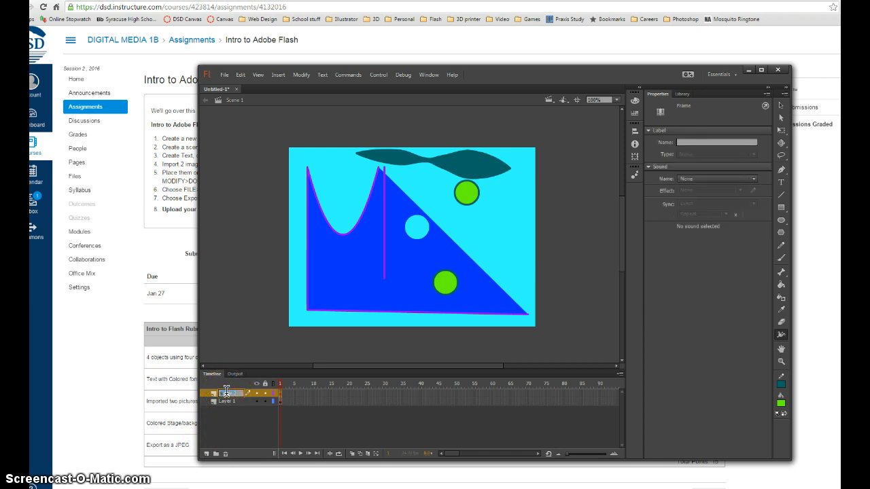
text(ck figure)
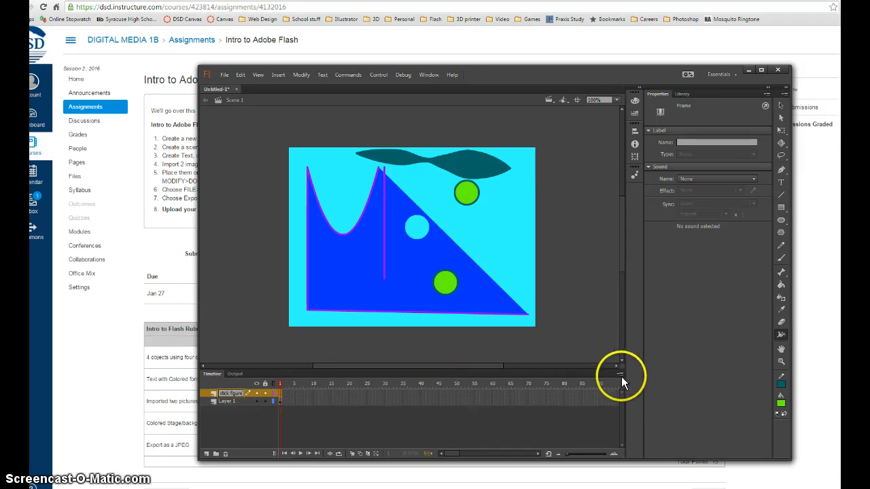
Set up the Brush tool with a magenta fill, a narrow upright oval brush shape and a larger brush size
click(783, 259)
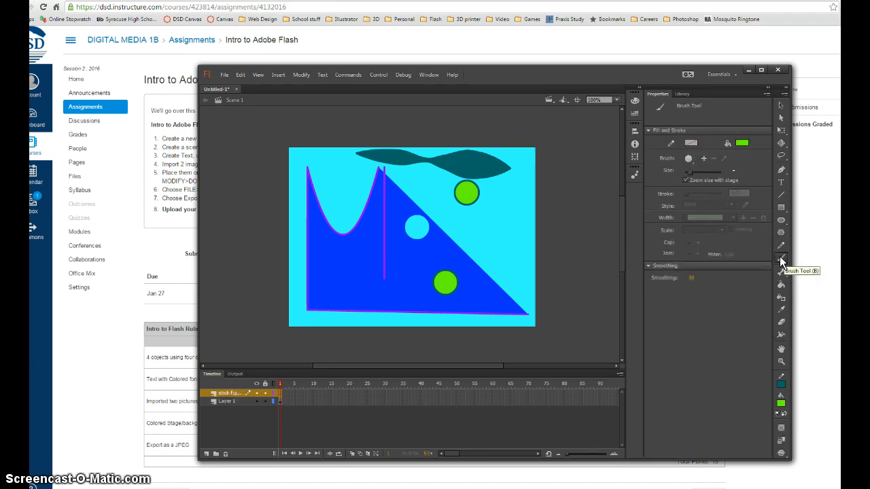
click(781, 258)
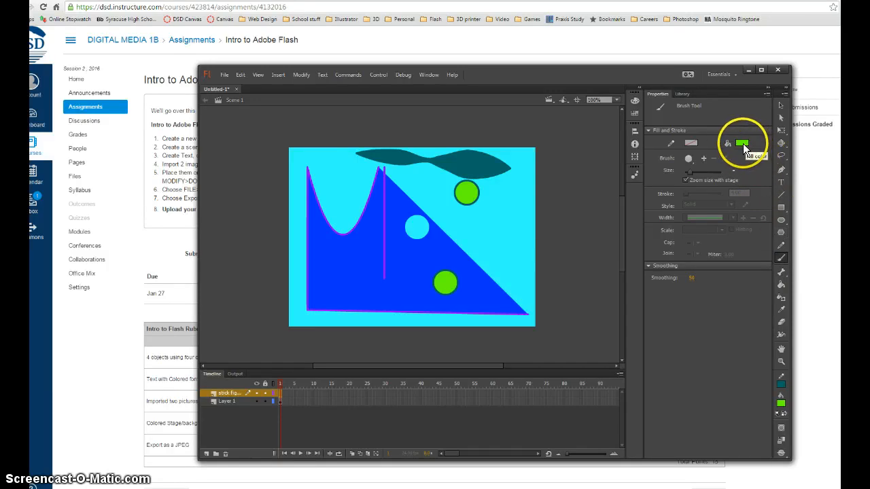
click(743, 144)
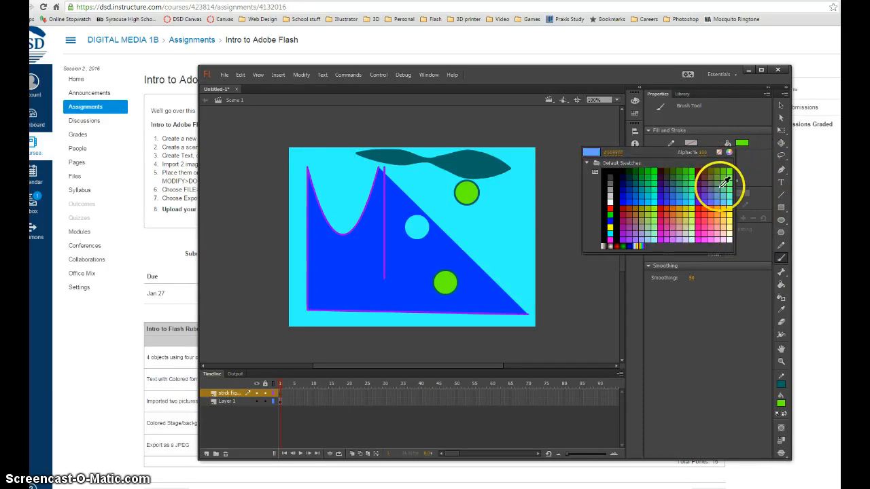
click(702, 231)
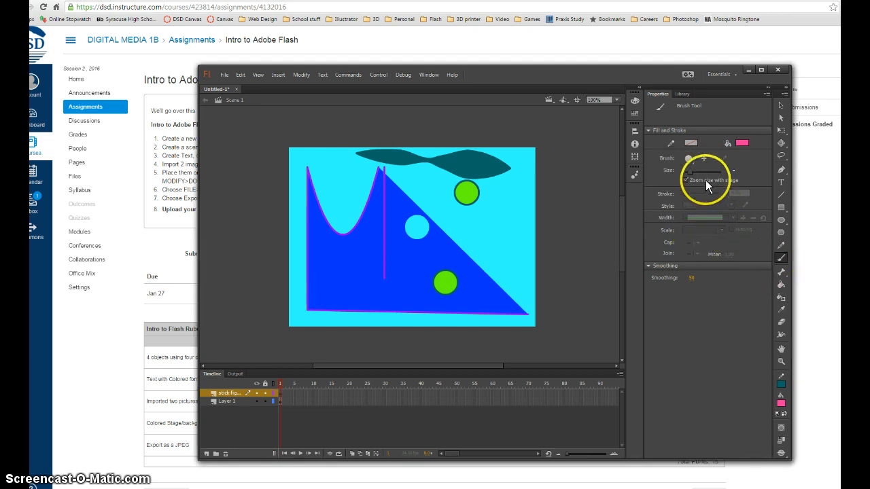
click(692, 162)
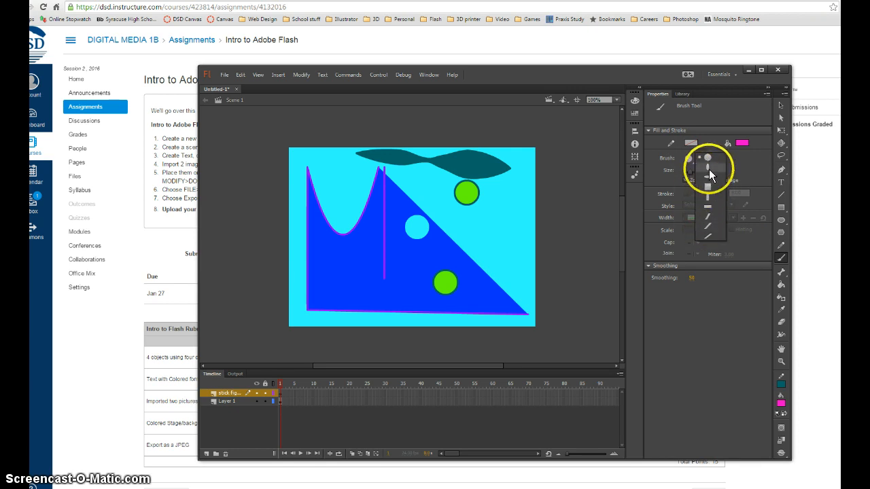
click(709, 169)
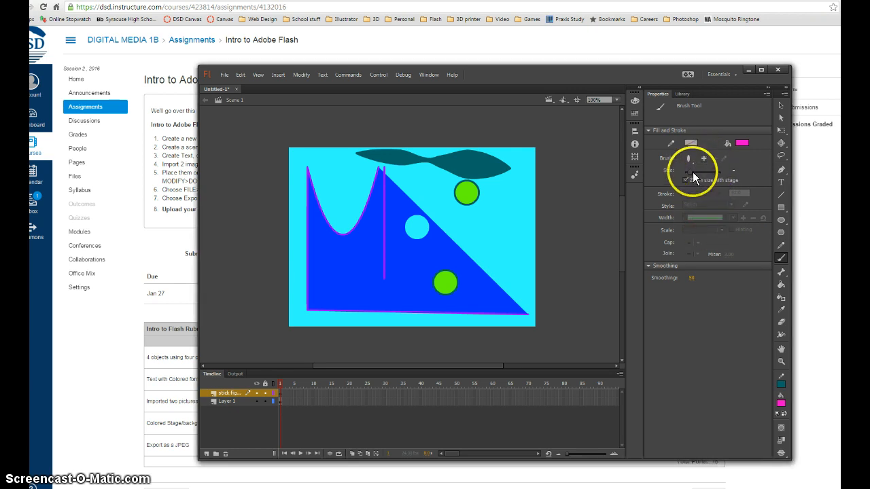
drag(696, 170, 710, 170)
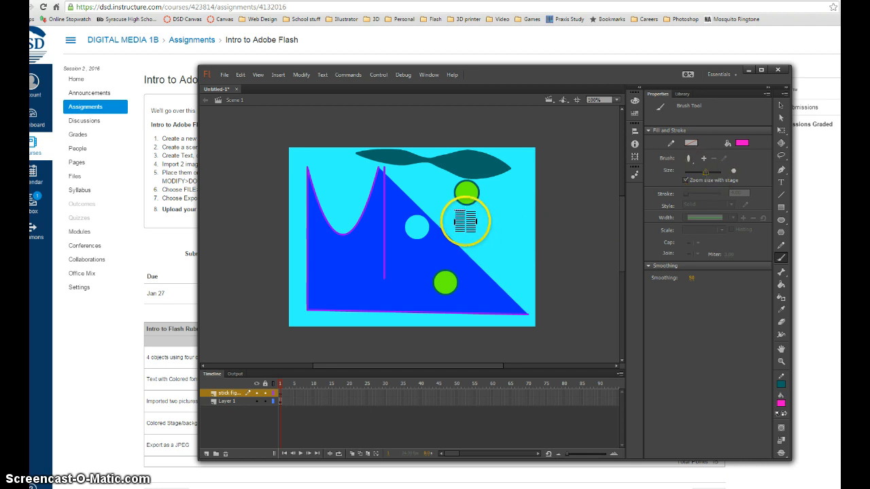
Paint a magenta stick figure below the upper green circle with a round head, straight body, two spread legs and outstretched arms
mouse_move(463, 218)
mouse_down()
mouse_move(480, 214)
mouse_move(489, 233)
mouse_move(472, 236)
mouse_move(462, 223)
mouse_move(466, 208)
mouse_move(476, 214)
mouse_up()
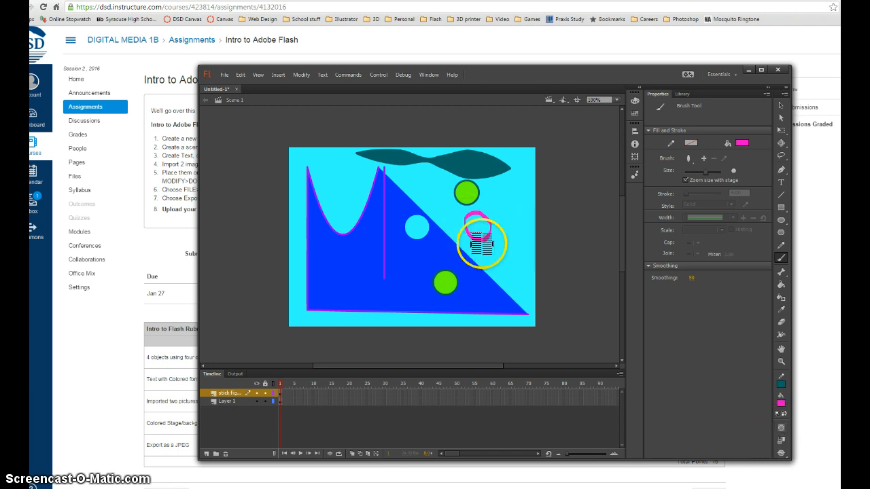
mouse_move(478, 238)
mouse_down()
mouse_move(477, 288)
mouse_move(455, 317)
mouse_up()
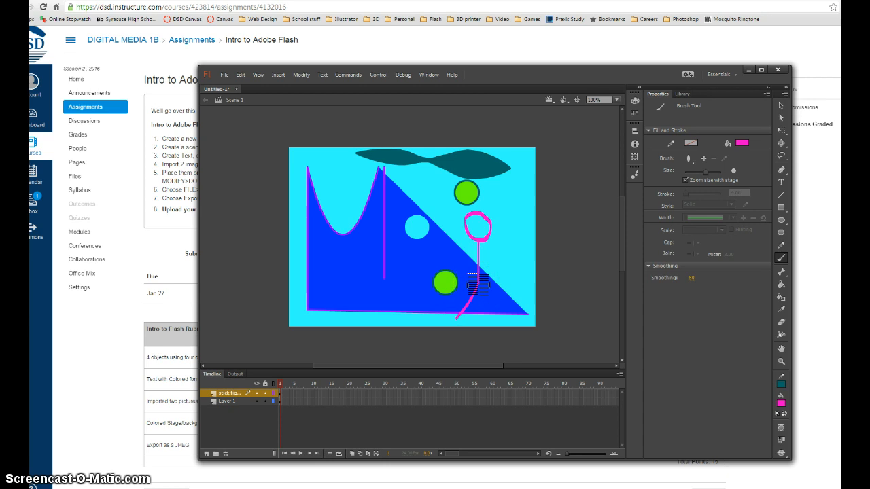
click(491, 325)
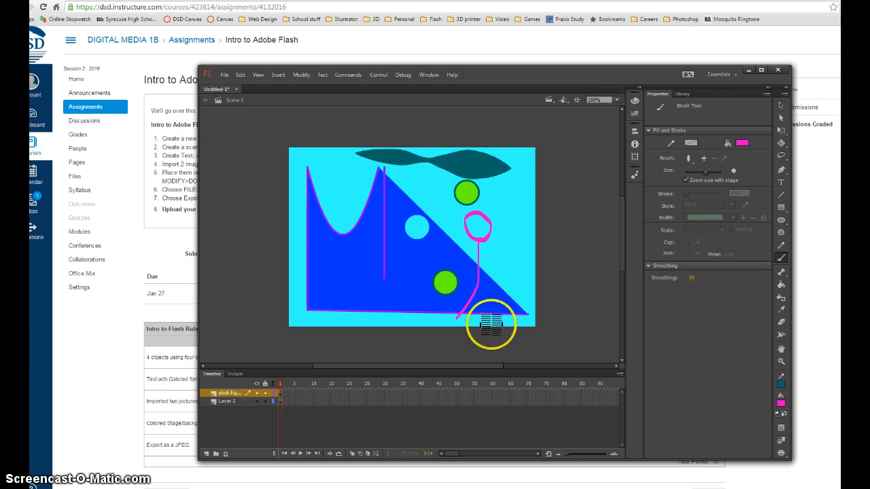
drag(478, 284, 491, 320)
drag(449, 256, 511, 261)
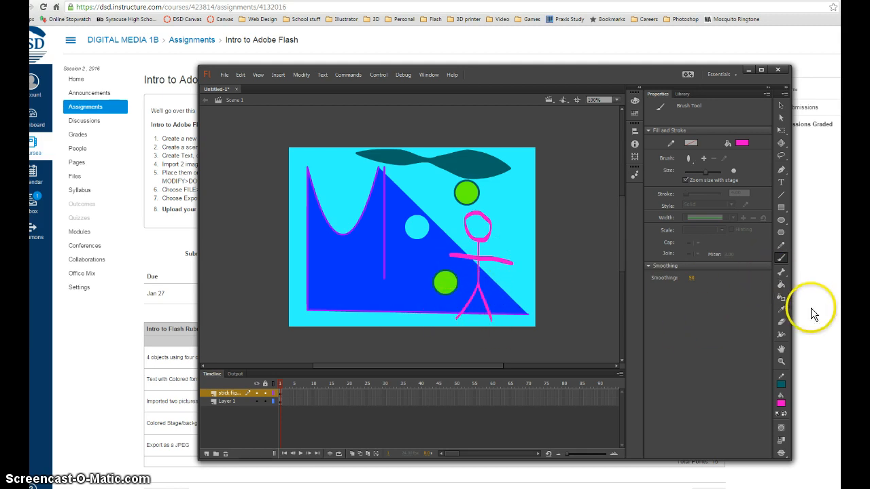
Rig the stick figure with the Bone tool, chaining bones from the head down the spine and branching to both feet and hands
click(782, 274)
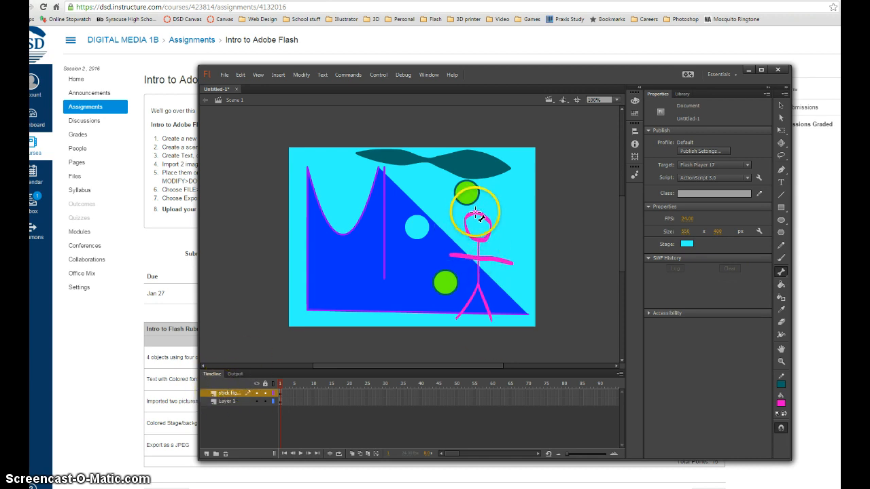
click(479, 237)
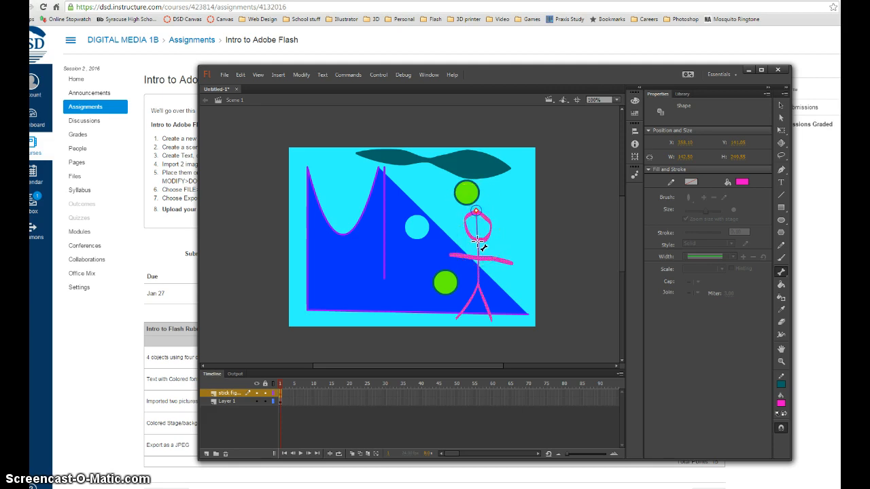
drag(478, 241, 480, 262)
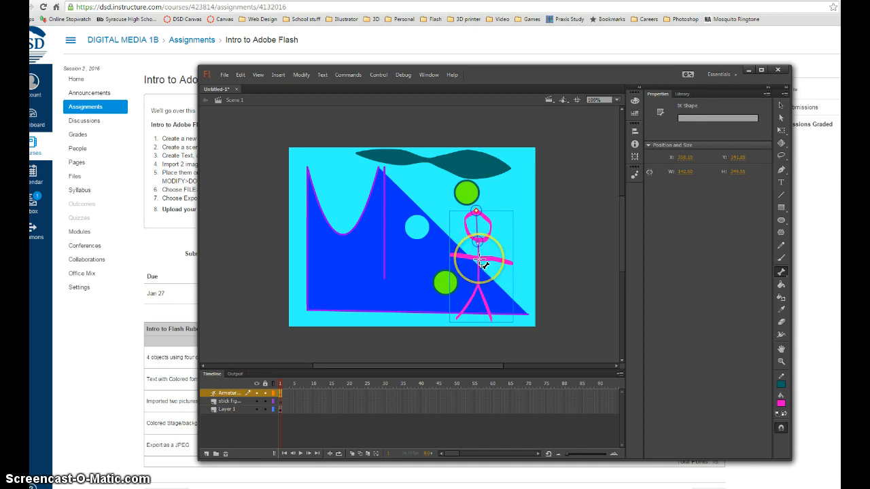
mouse_move(480, 261)
mouse_down()
mouse_move(478, 289)
mouse_move(491, 320)
mouse_up()
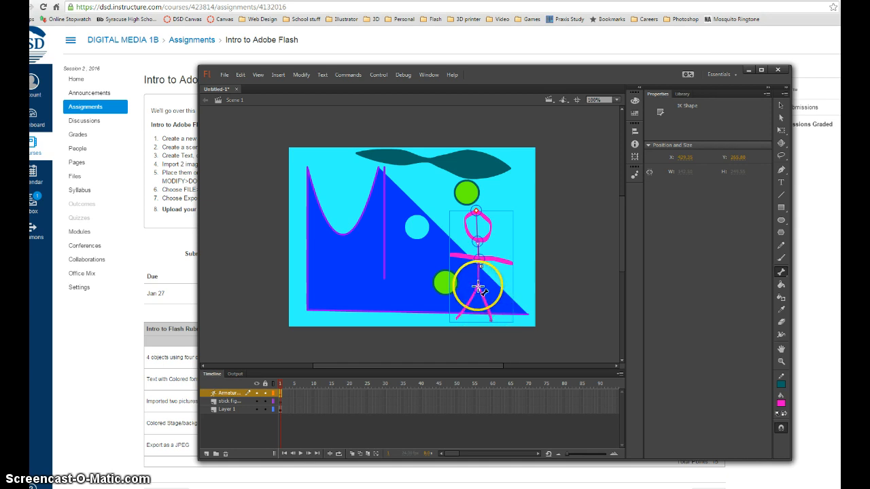
drag(478, 289, 458, 319)
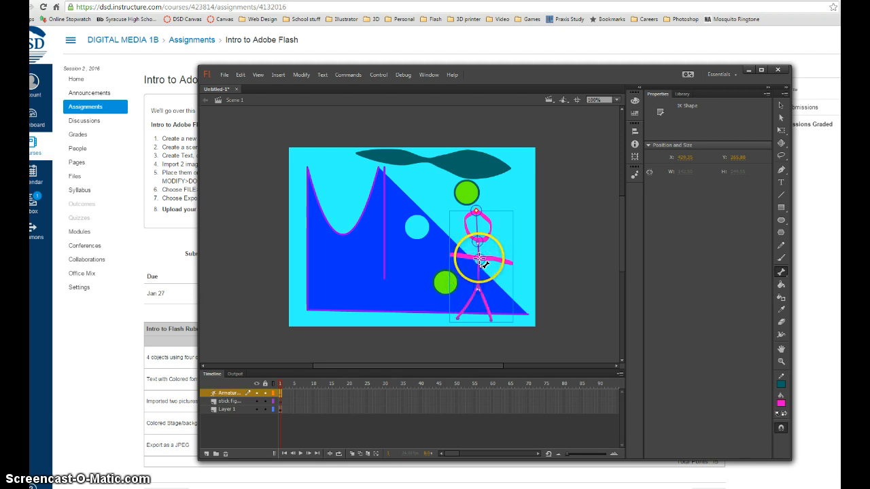
drag(479, 258, 455, 254)
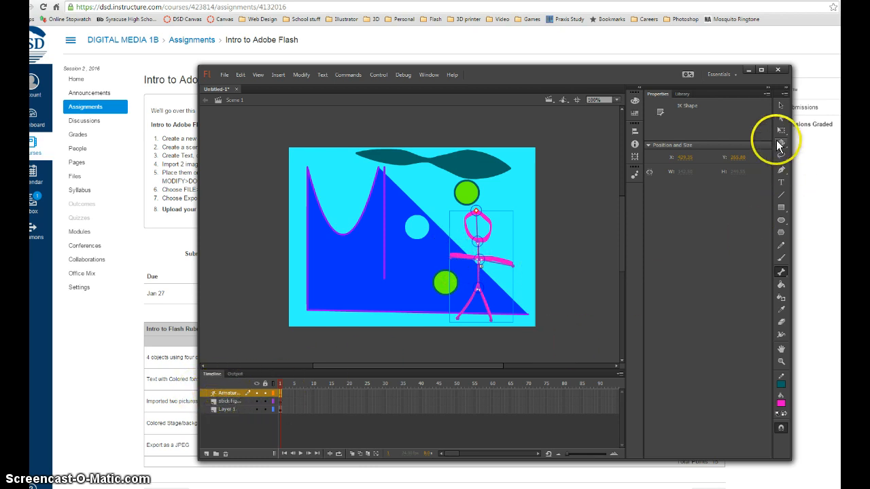
Pose the rigged stick figure with both arms raised diagonally above shoulder level
click(781, 107)
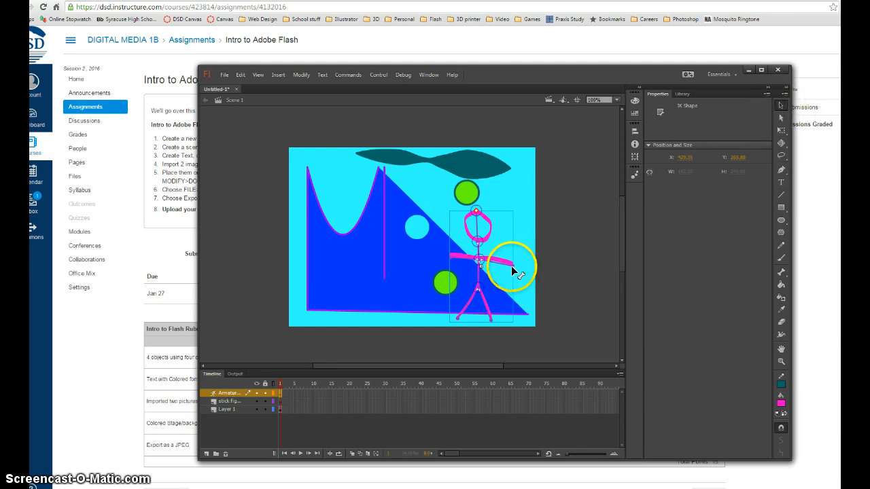
drag(511, 265, 512, 240)
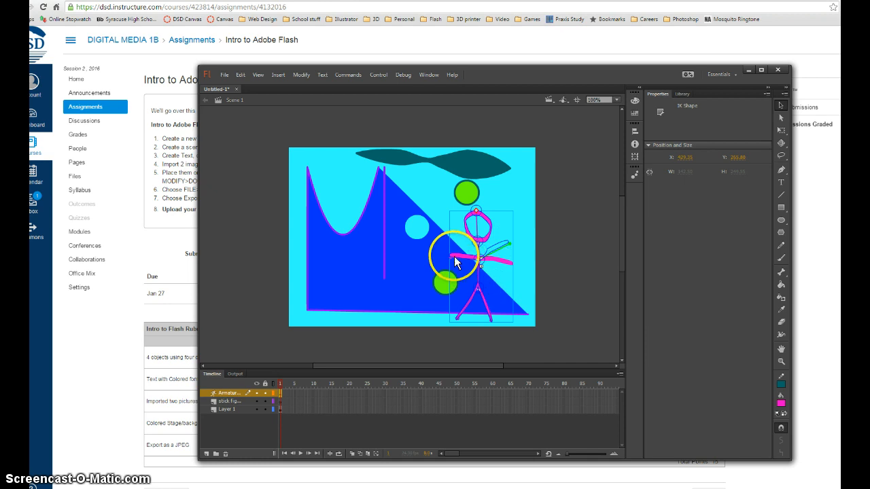
drag(455, 257, 453, 245)
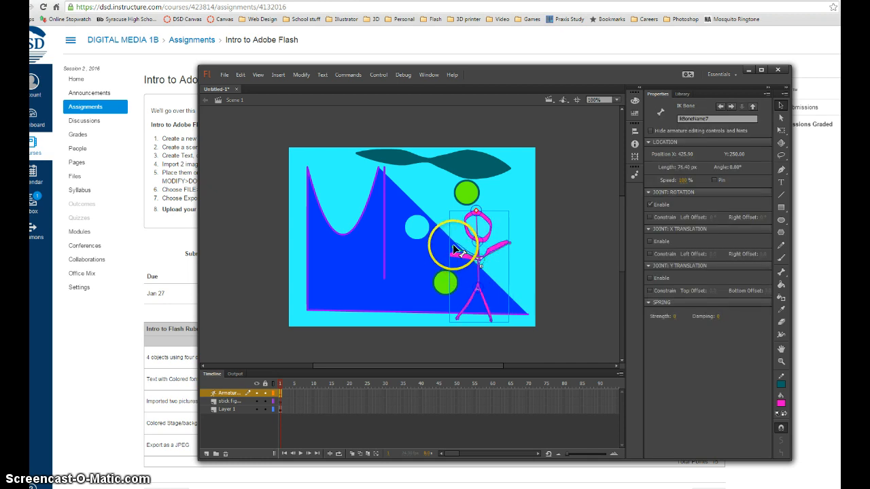
Swing the stick figure's legs out to horizontal and lower them again into a wide stance
click(491, 314)
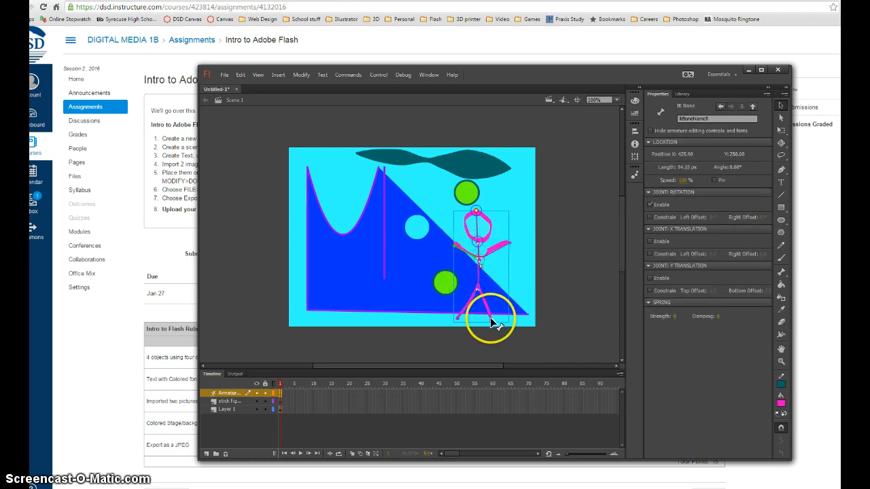
drag(490, 317, 511, 313)
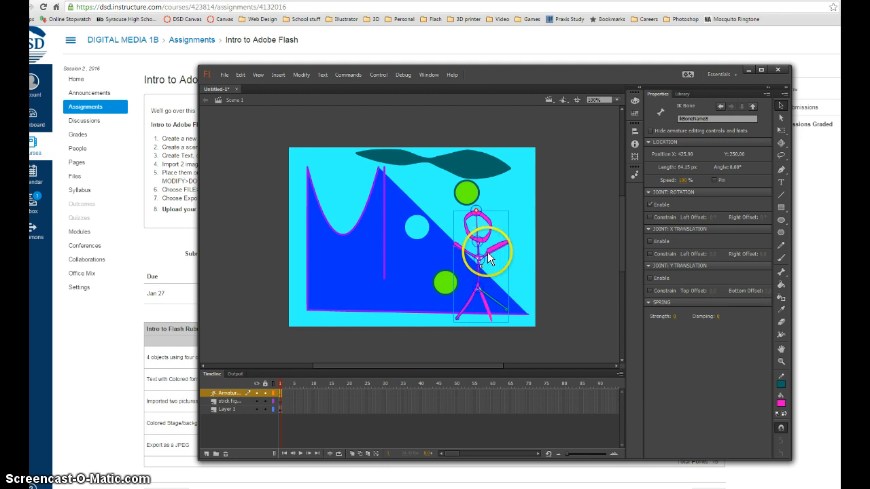
click(463, 317)
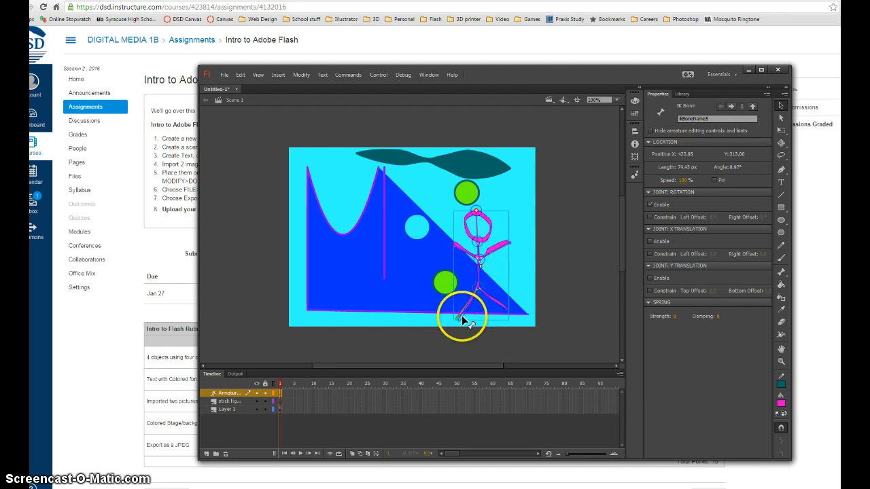
drag(485, 316, 428, 283)
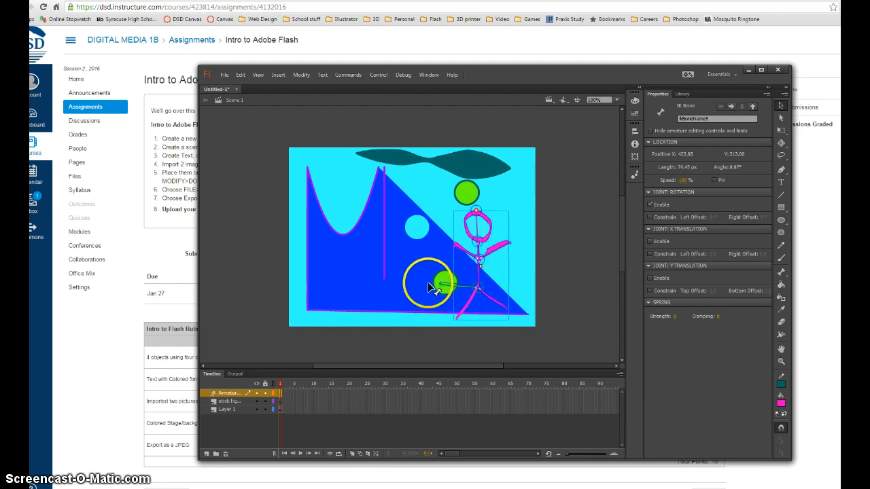
drag(507, 311, 511, 289)
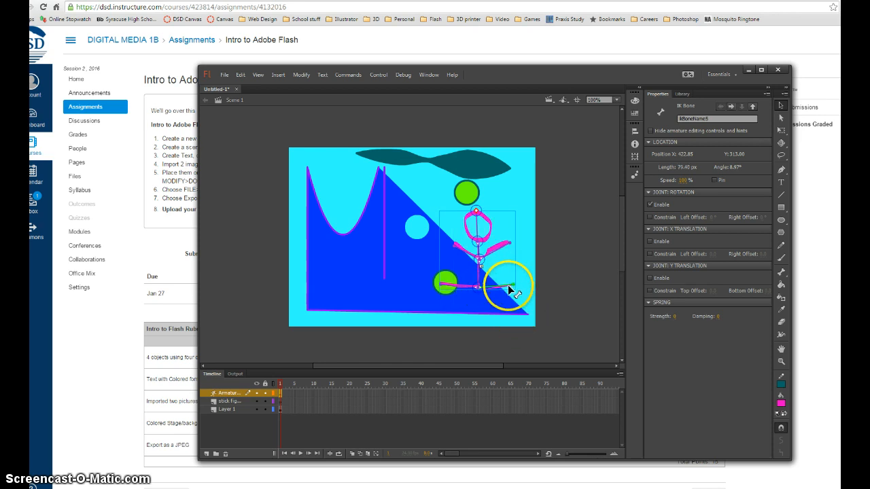
drag(508, 285, 506, 310)
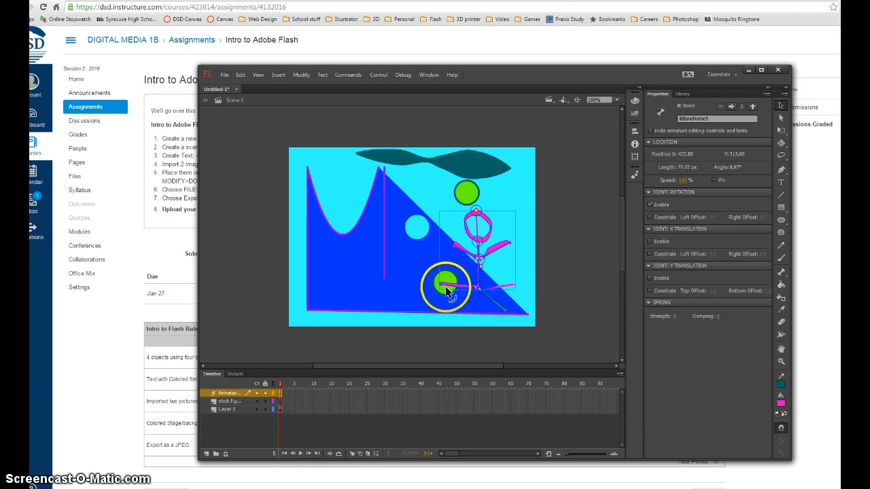
drag(442, 290, 454, 314)
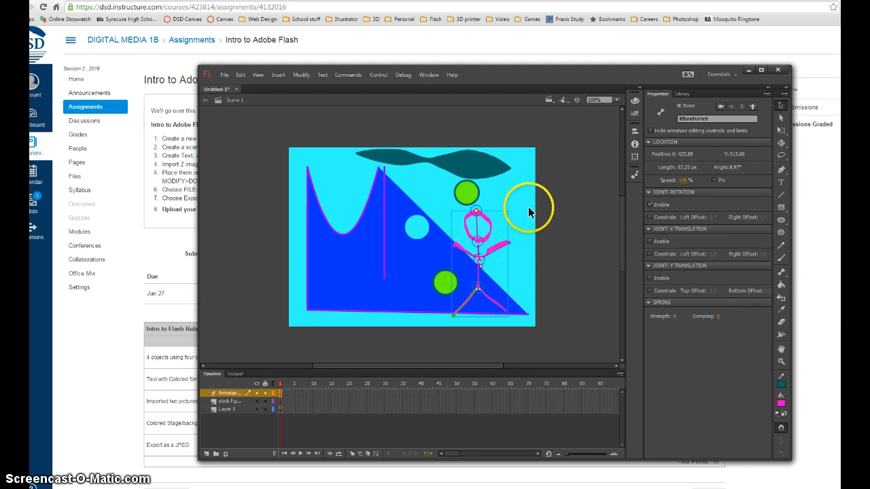
Deselect the stick figure and configure the PolyStar tool as a star with 10 sides and a star point size of 0.75
click(781, 233)
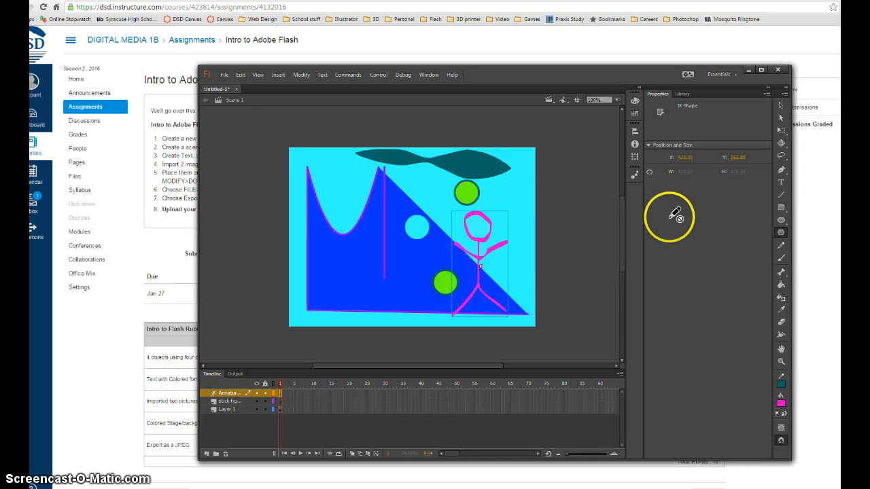
click(781, 105)
click(550, 183)
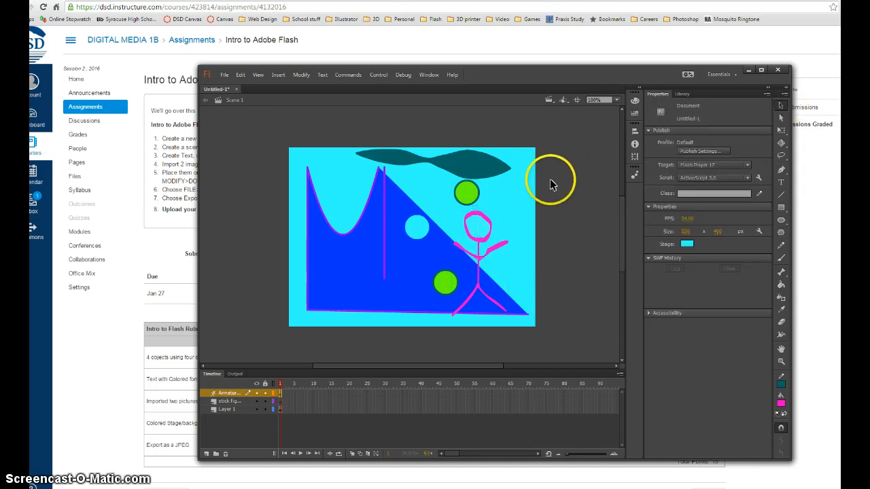
click(782, 233)
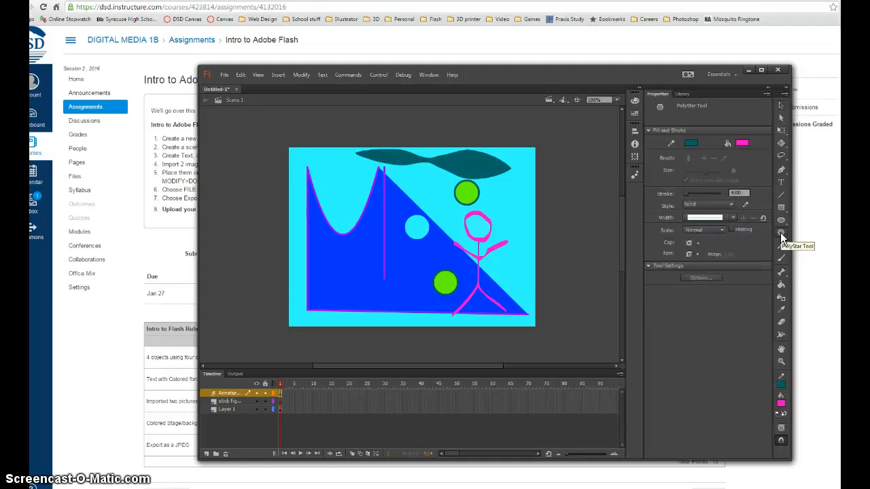
click(690, 174)
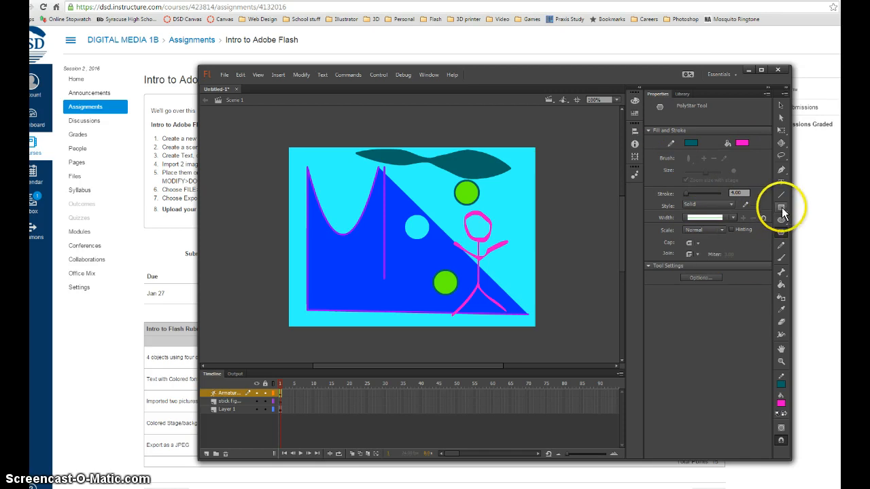
click(703, 278)
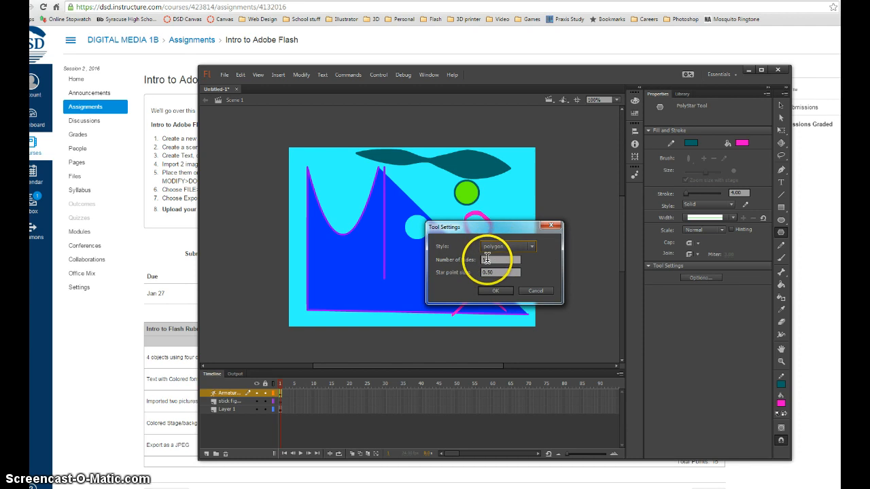
click(532, 247)
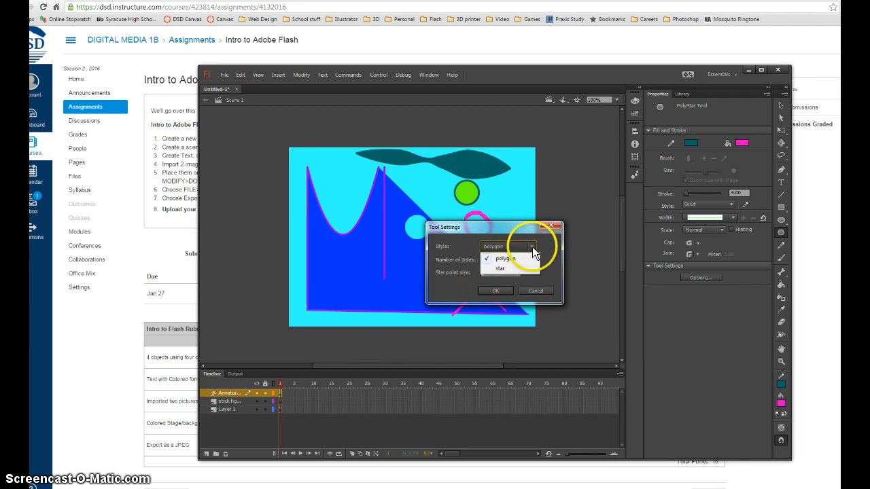
click(501, 268)
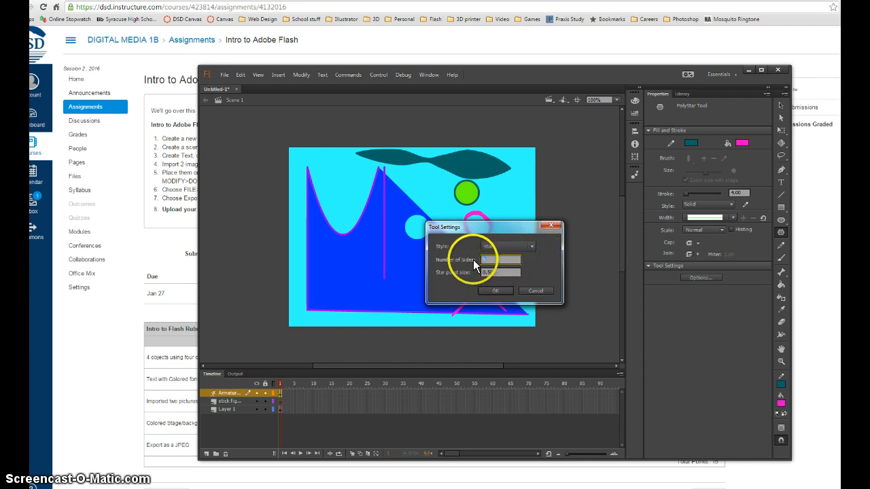
mouse_move(501, 272)
mouse_down()
mouse_move(474, 286)
mouse_move(466, 271)
mouse_move(499, 272)
mouse_move(488, 273)
mouse_up()
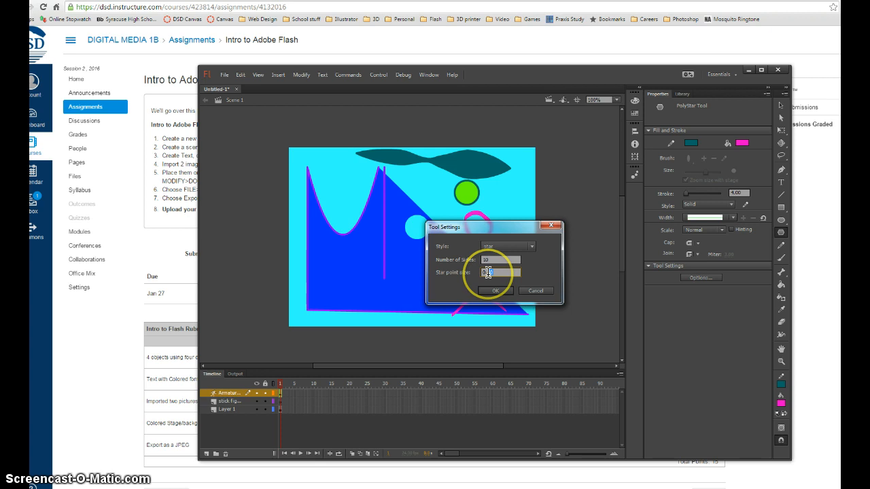
key(BackSpace)
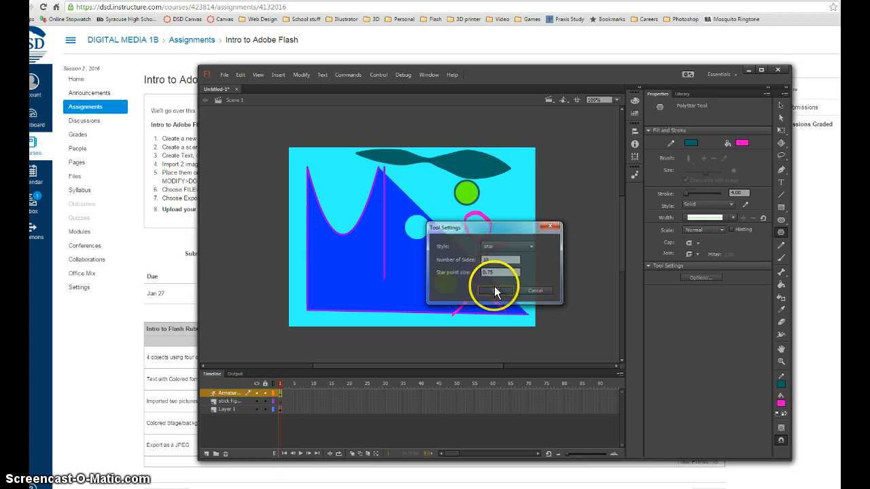
click(496, 291)
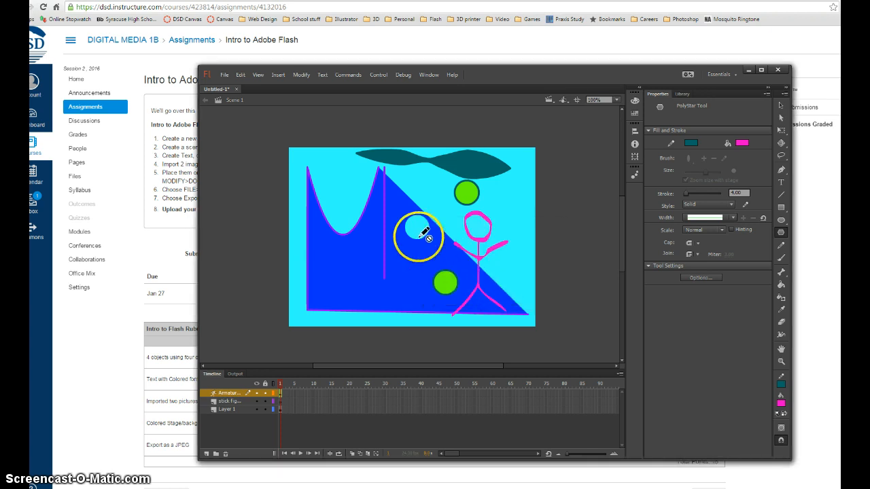
Draw a large magenta ten-pointed star with a teal outline on Layer 1, covering the stage's upper-left corner
click(347, 177)
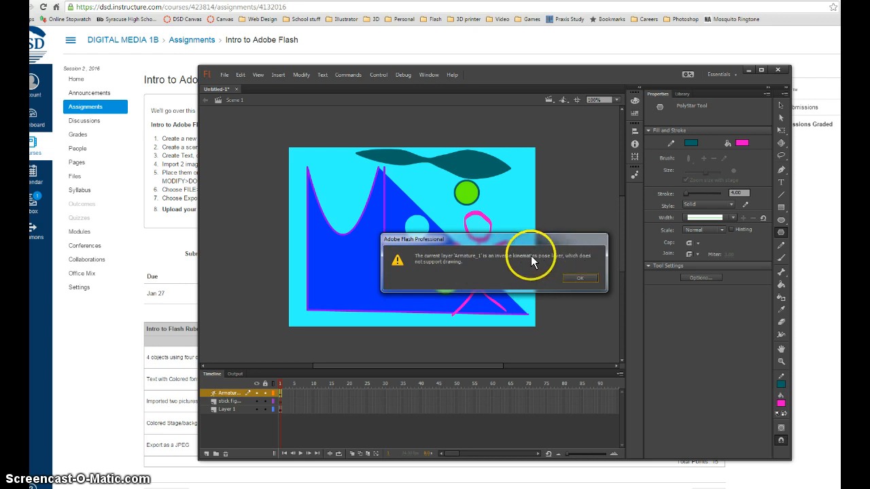
click(582, 278)
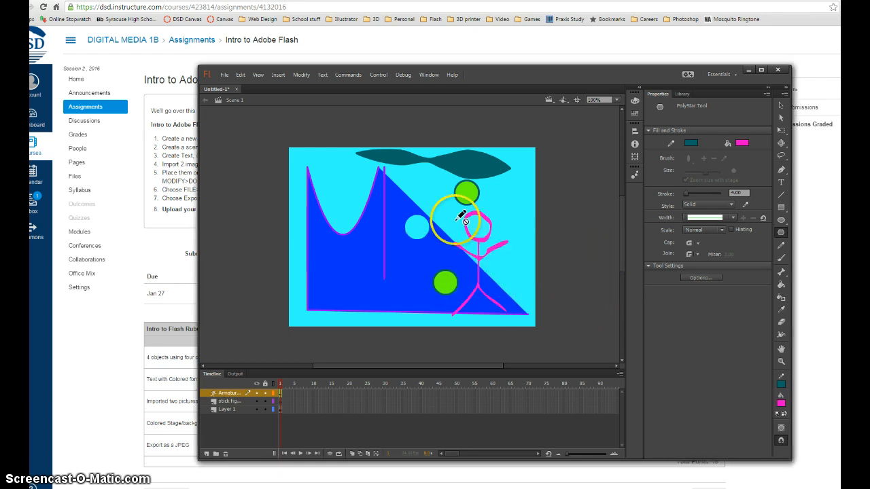
click(223, 411)
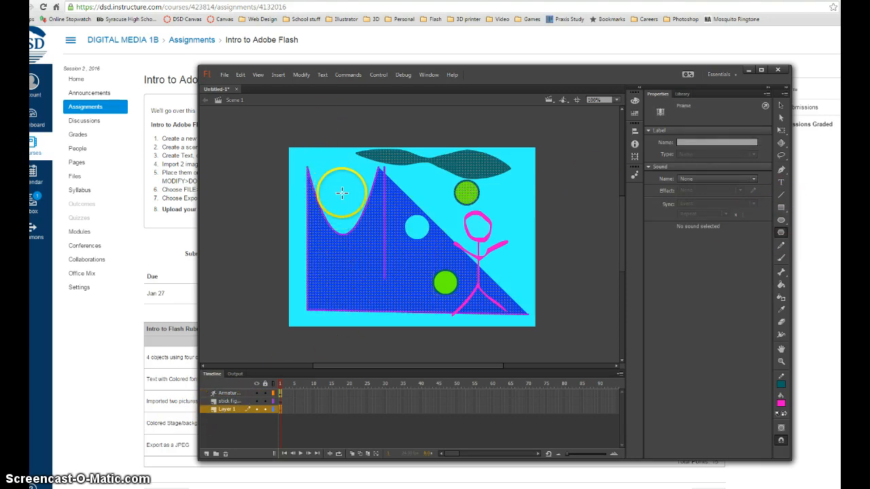
mouse_move(342, 193)
mouse_down()
mouse_move(389, 224)
mouse_move(361, 189)
mouse_move(365, 197)
mouse_up()
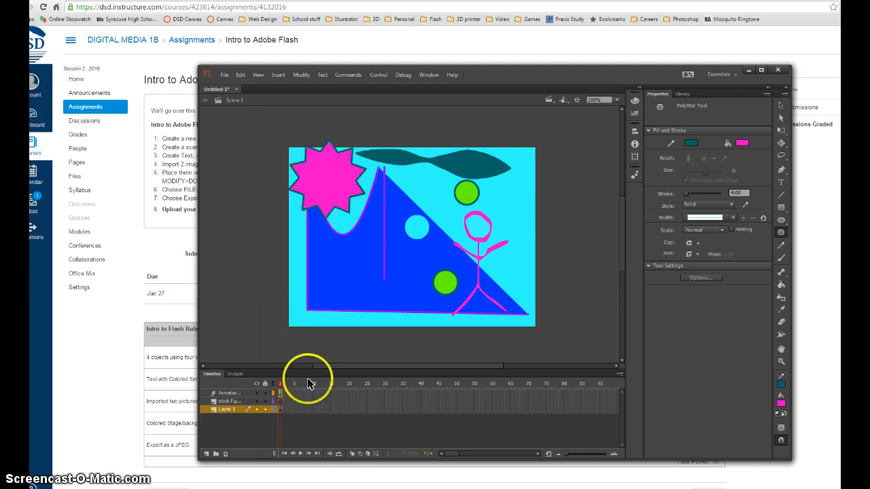
Import the Chrysanthemum sample picture from the Pictures library onto the stage on Layer 1
click(224, 76)
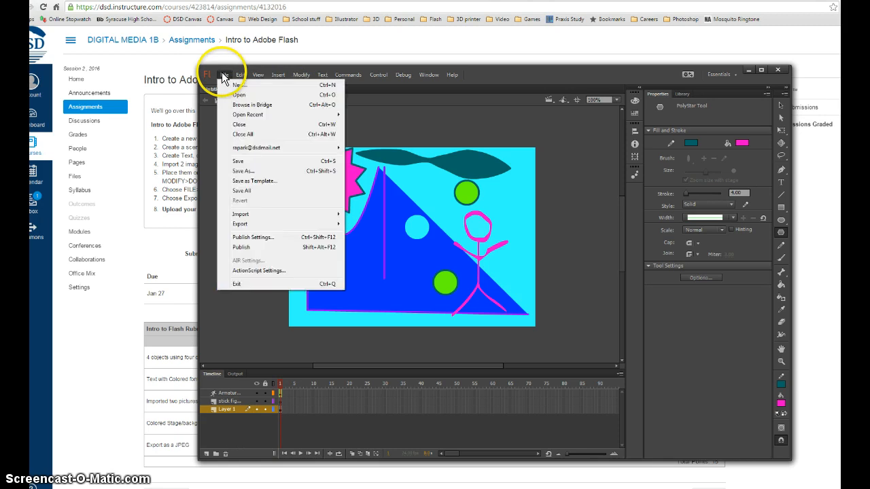
mouse_move(337, 216)
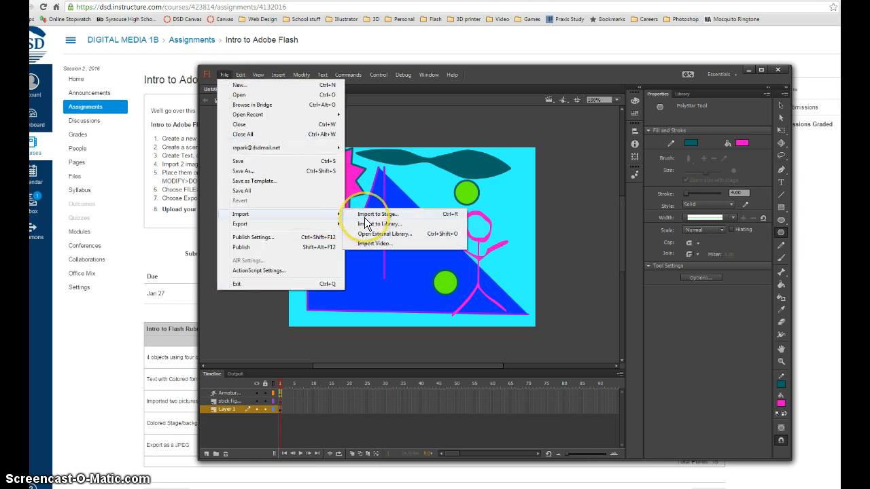
click(366, 224)
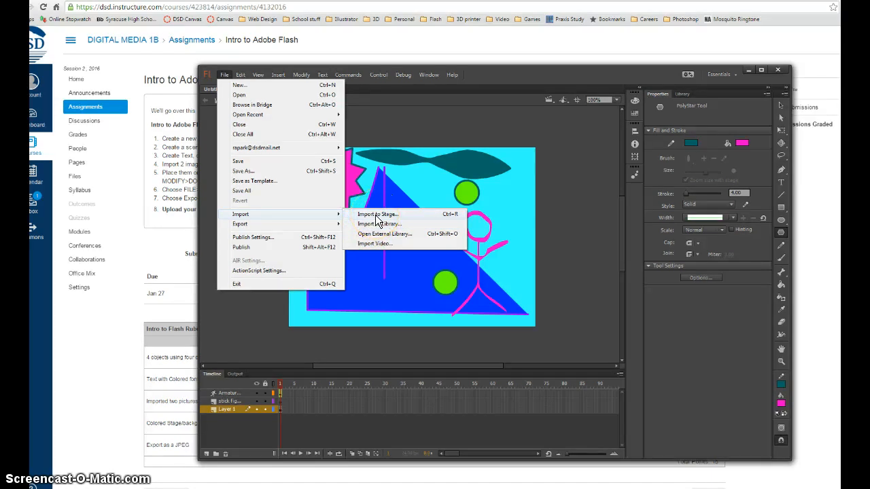
click(376, 215)
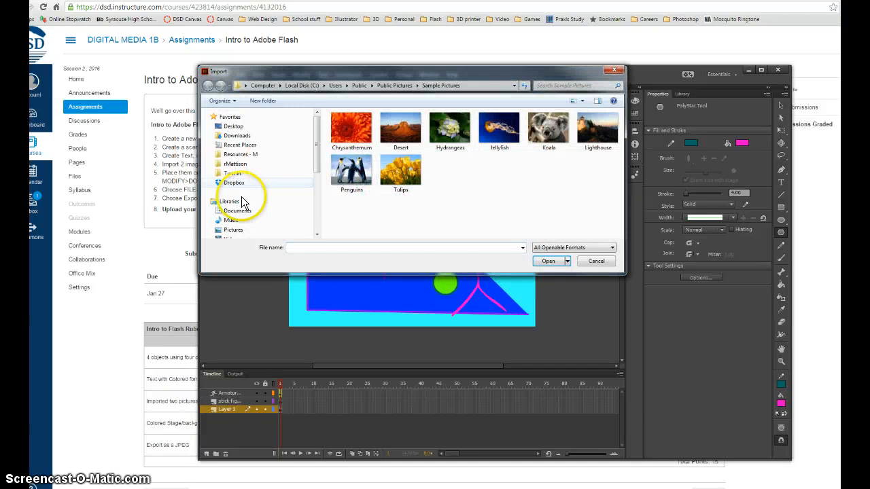
click(231, 230)
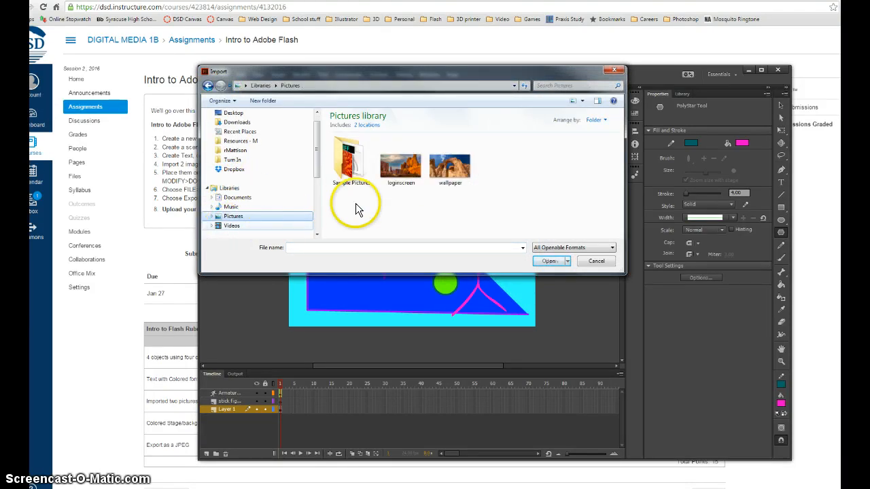
double_click(344, 163)
double_click(345, 159)
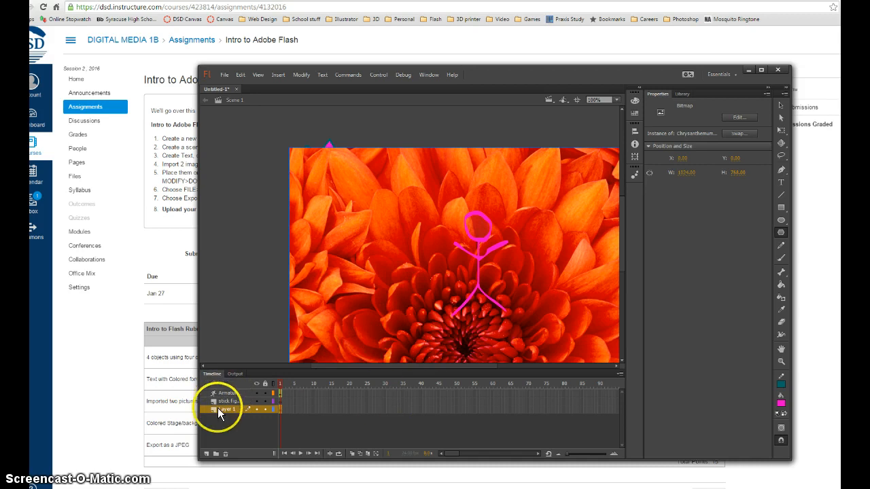
Distribute the chrysanthemum bitmap to its own layer beneath Layer 1 so it sits behind the drawn shapes
right_click(388, 250)
click(397, 254)
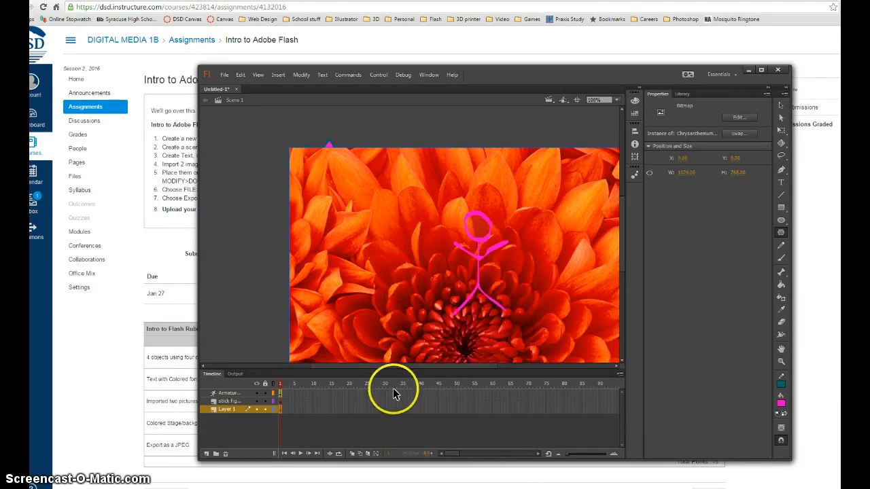
right_click(387, 276)
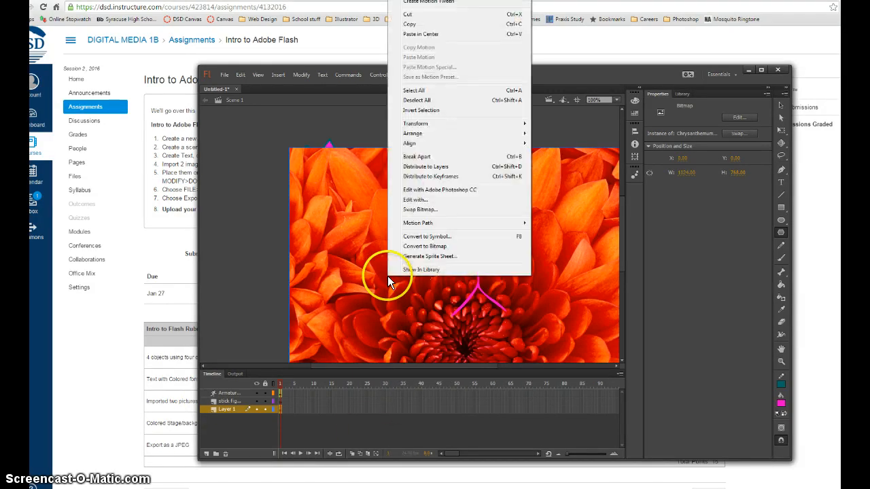
click(436, 168)
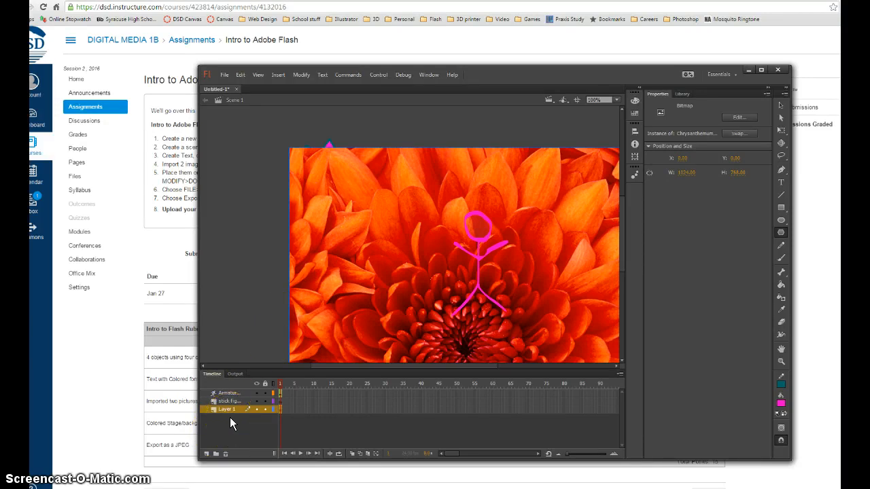
key(ctrl+z)
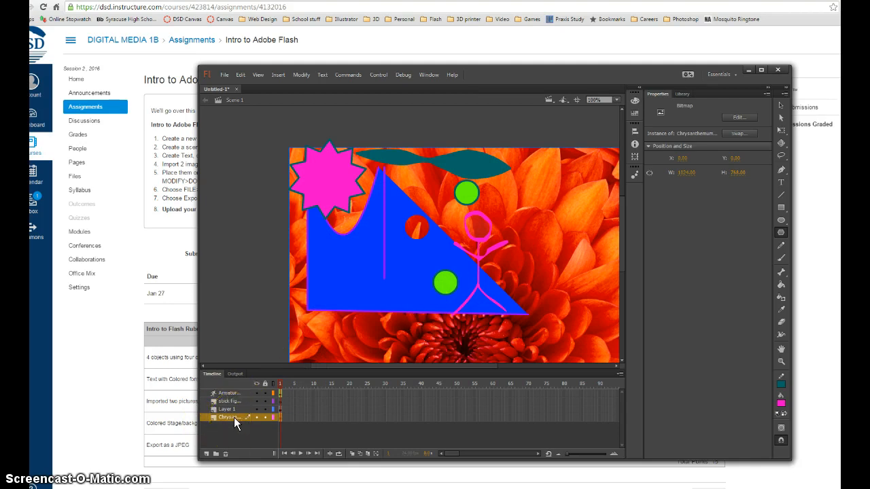
click(204, 422)
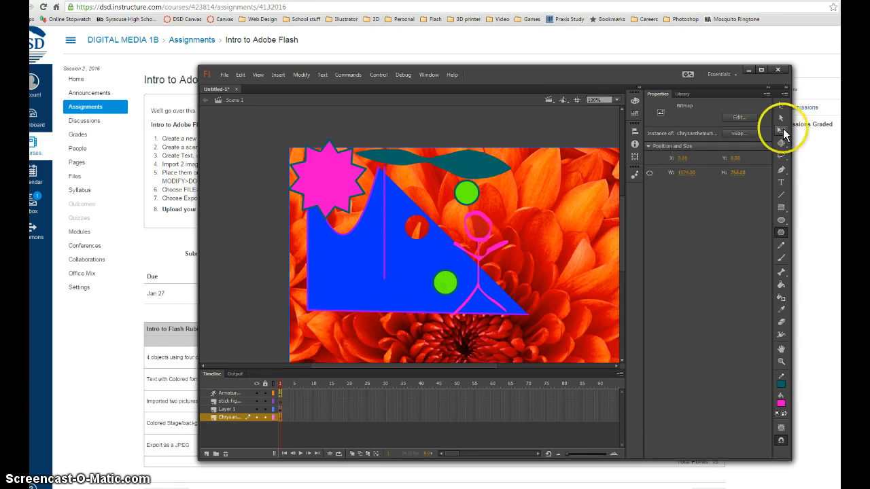
click(339, 217)
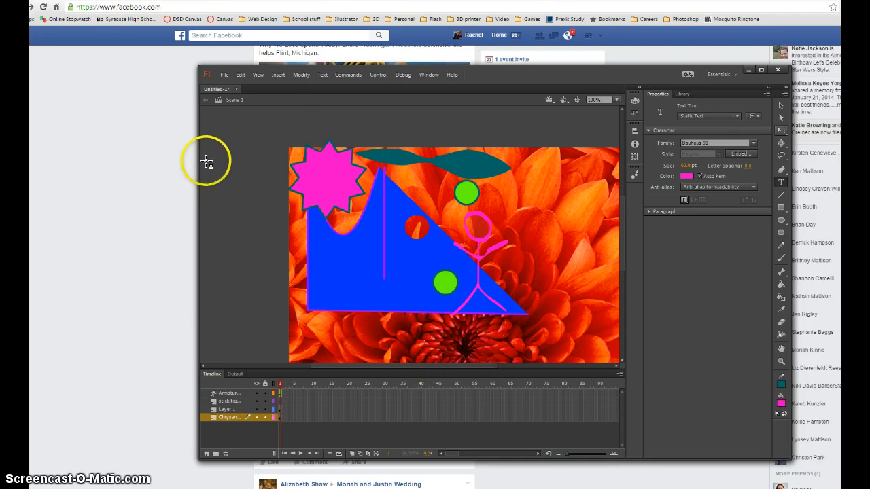
click(225, 77)
mouse_move(326, 213)
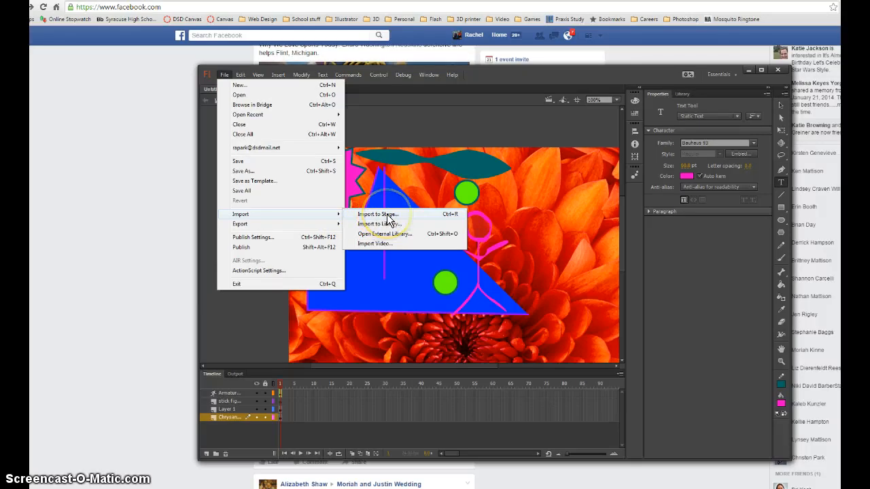
click(220, 77)
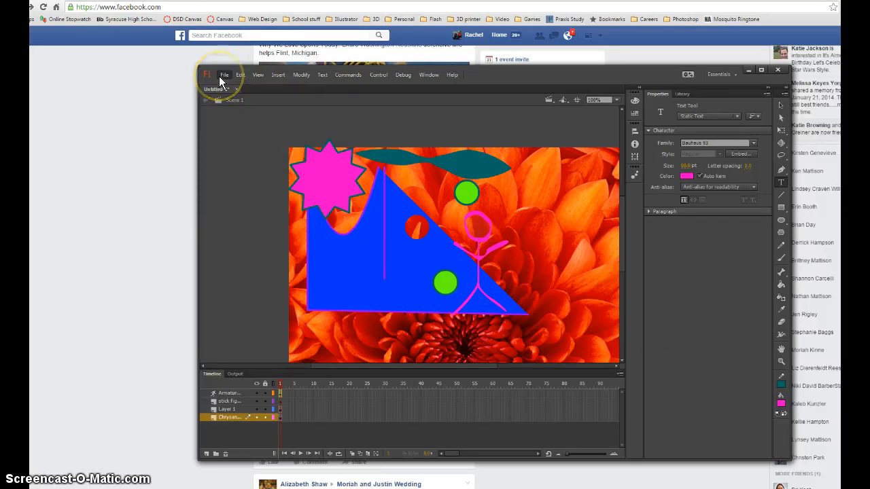
On Layer 1, add the author's last name as magenta static text in Bauhaus 93 below the blue shape's lower edge
click(225, 408)
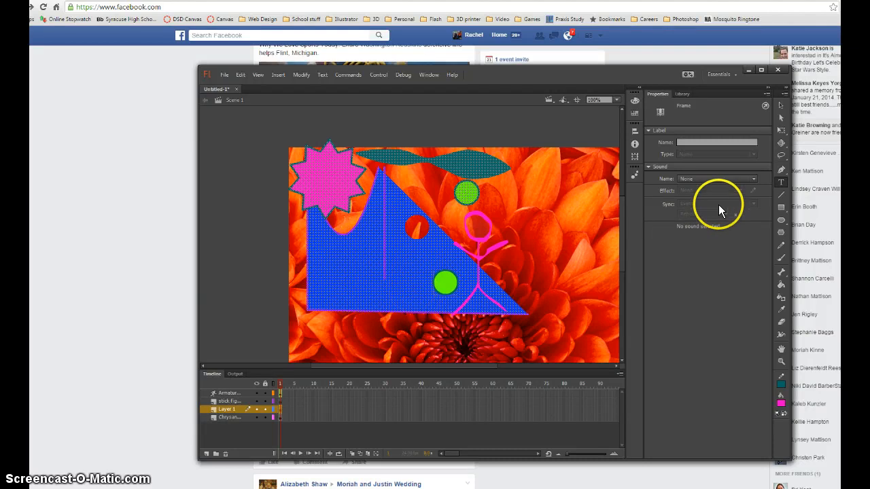
click(782, 180)
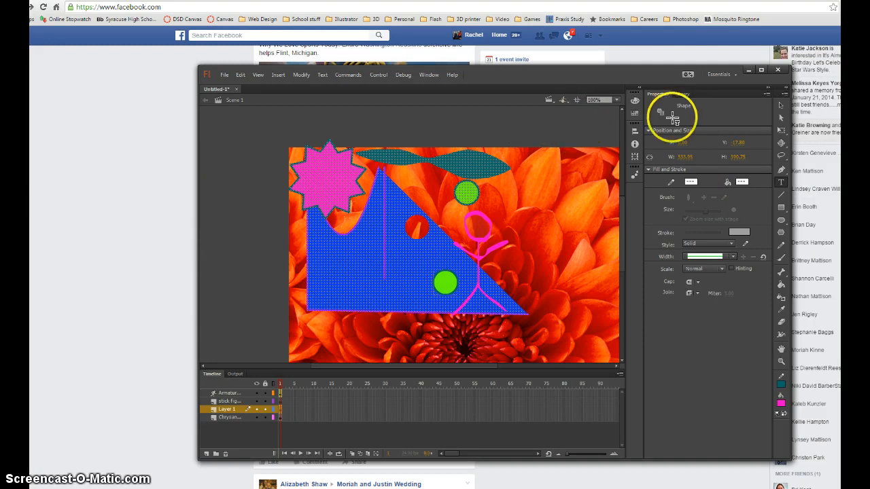
key(Escape)
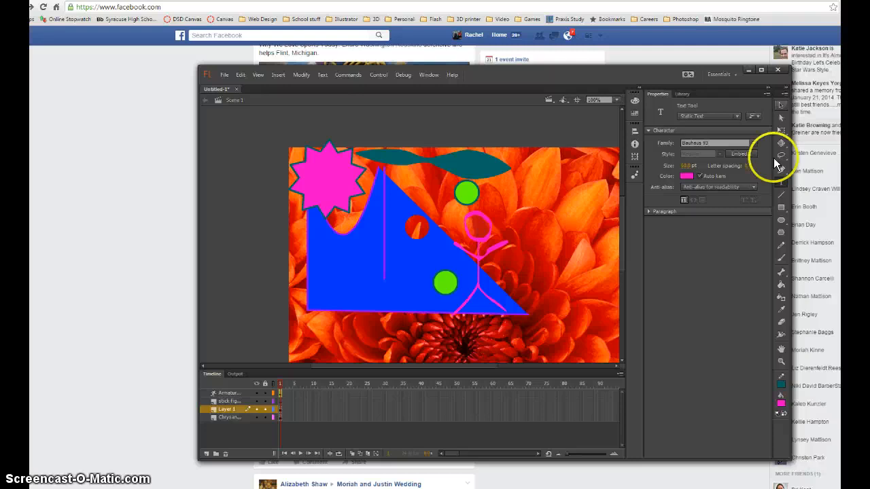
click(781, 182)
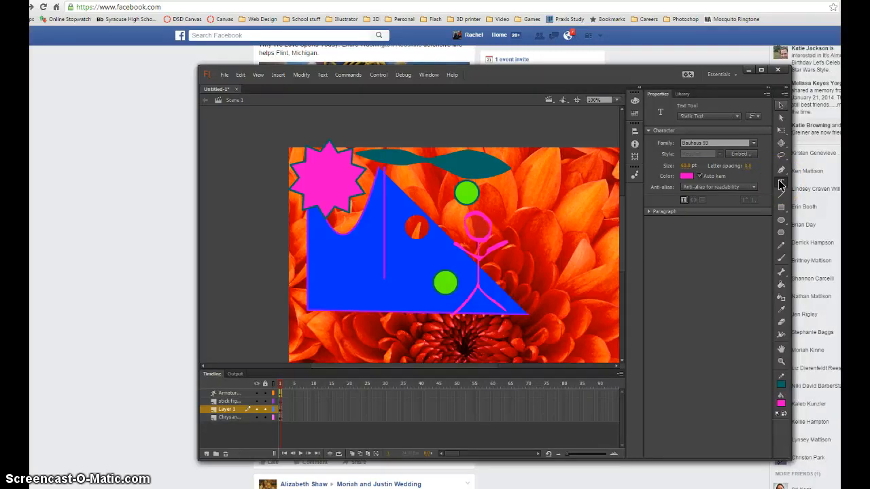
click(752, 142)
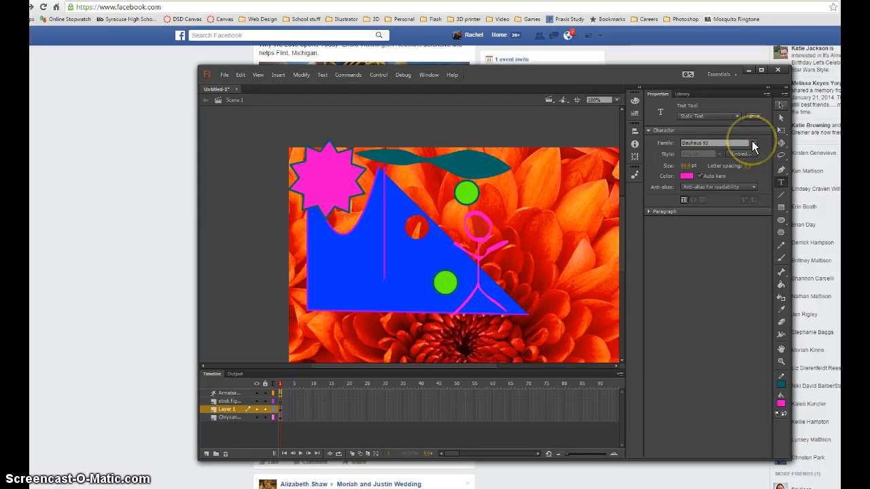
click(751, 142)
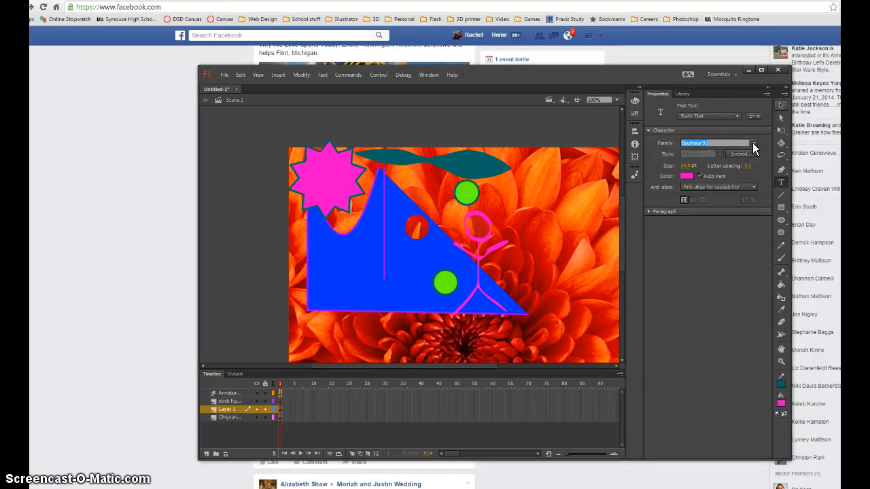
click(740, 256)
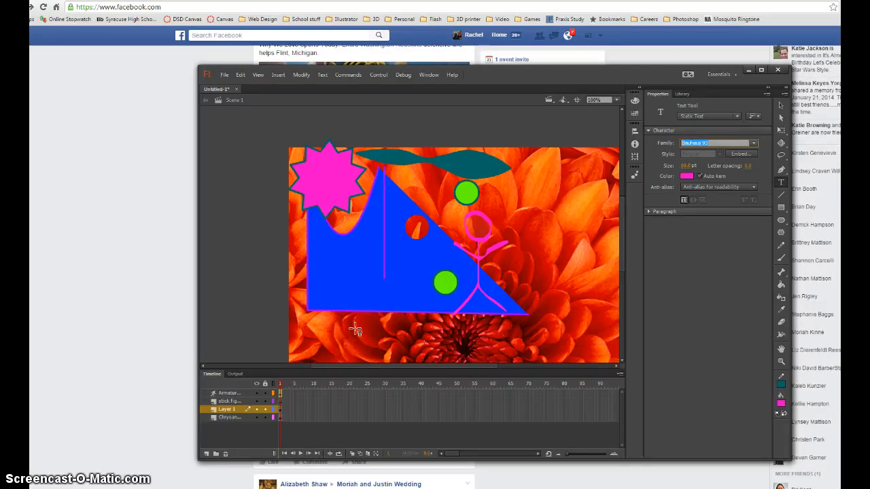
click(492, 349)
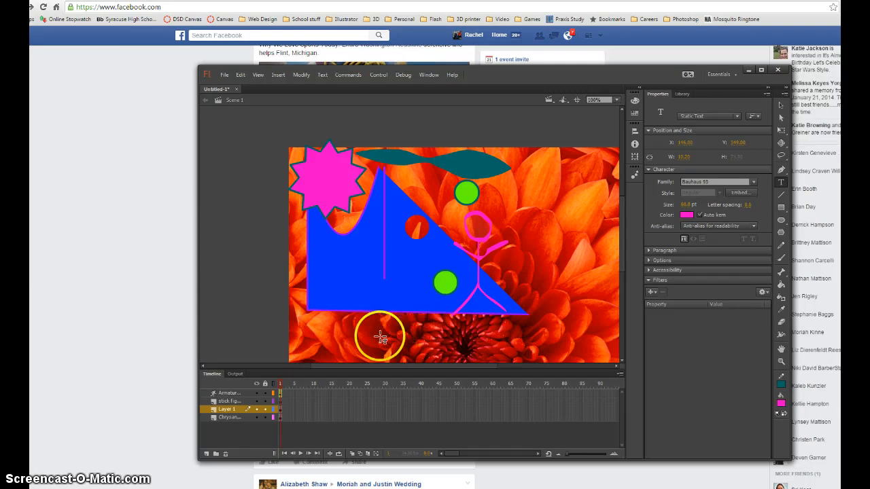
click(354, 312)
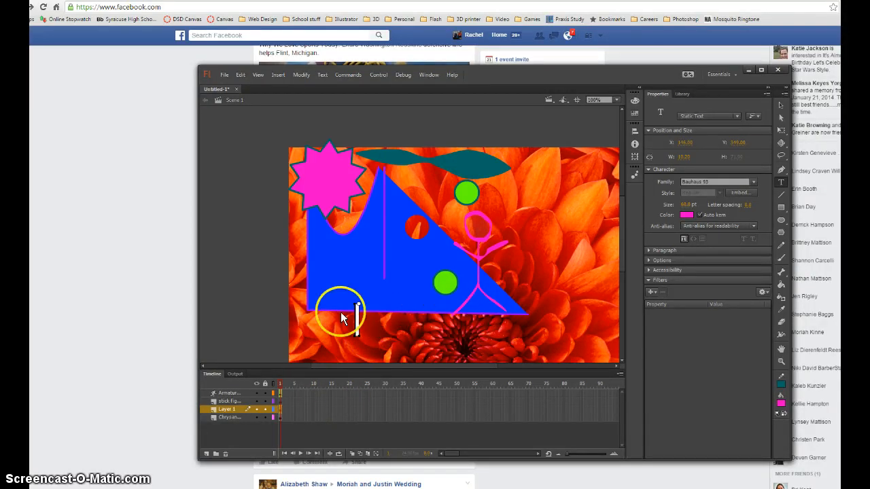
text(Mattison)
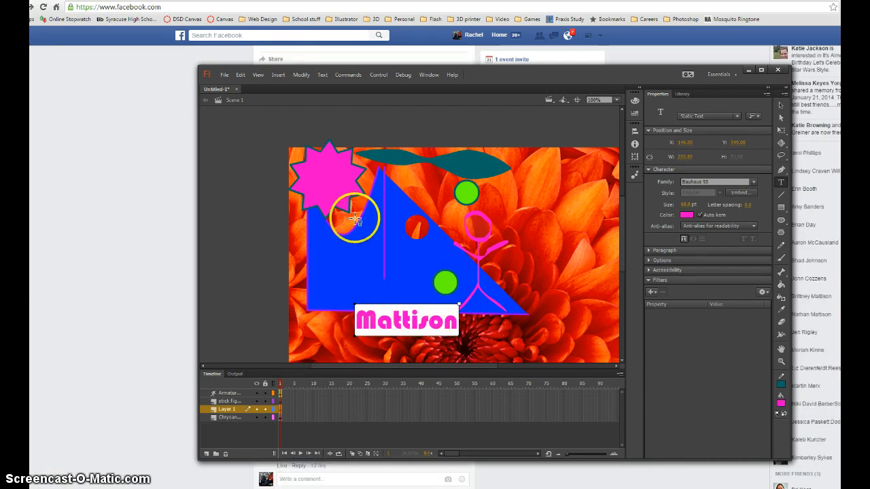
Export the scene as a JPEG image to Downloads, replacing the existing "Intro to flash" file and keeping the default JPEG settings
click(224, 77)
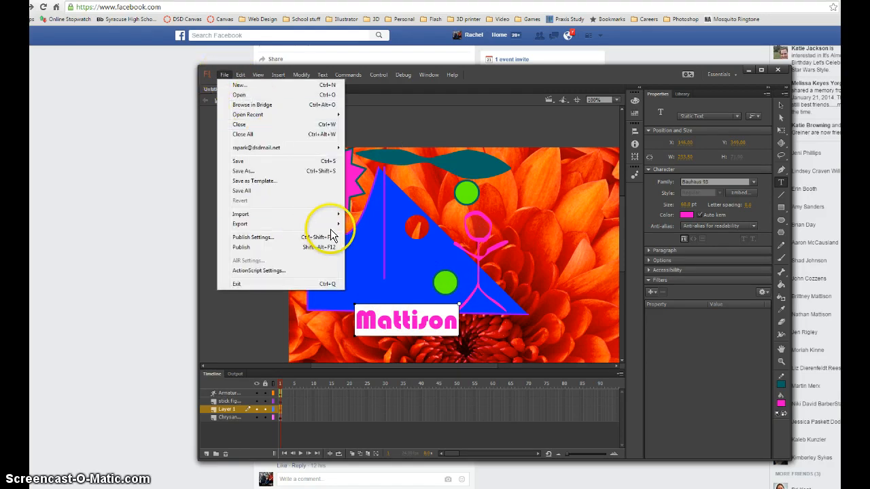
mouse_move(340, 224)
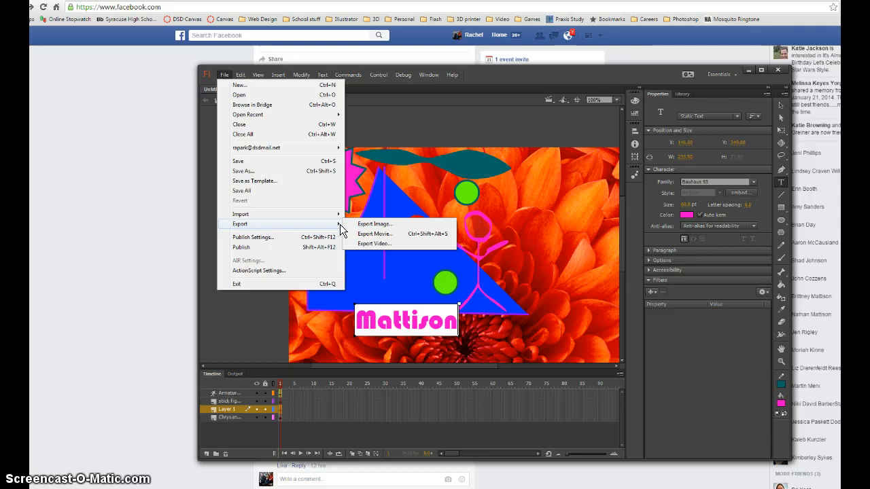
click(370, 227)
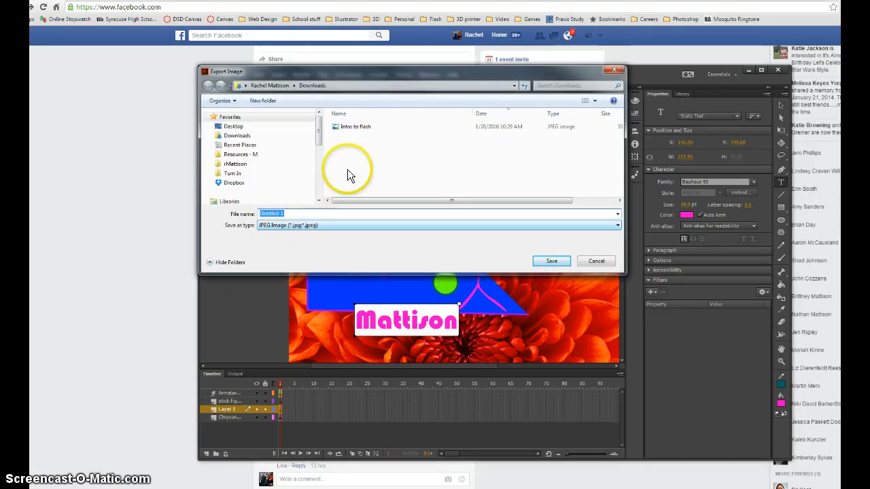
click(361, 127)
click(553, 263)
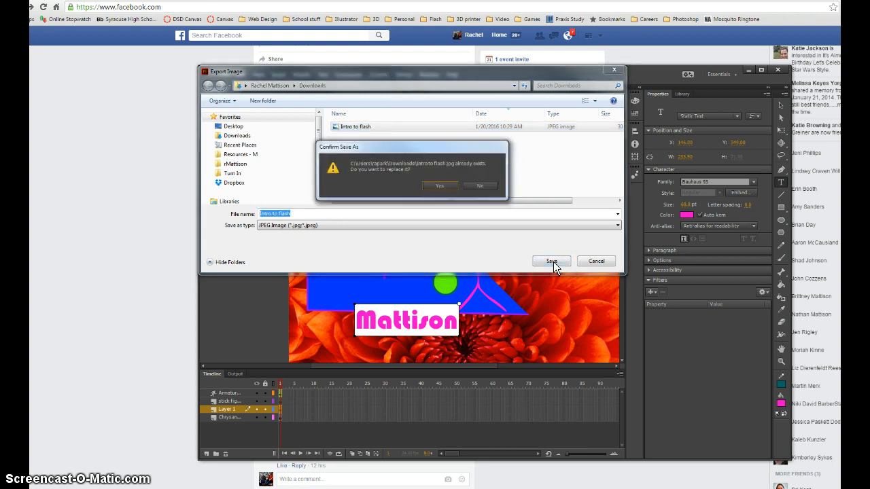
click(439, 186)
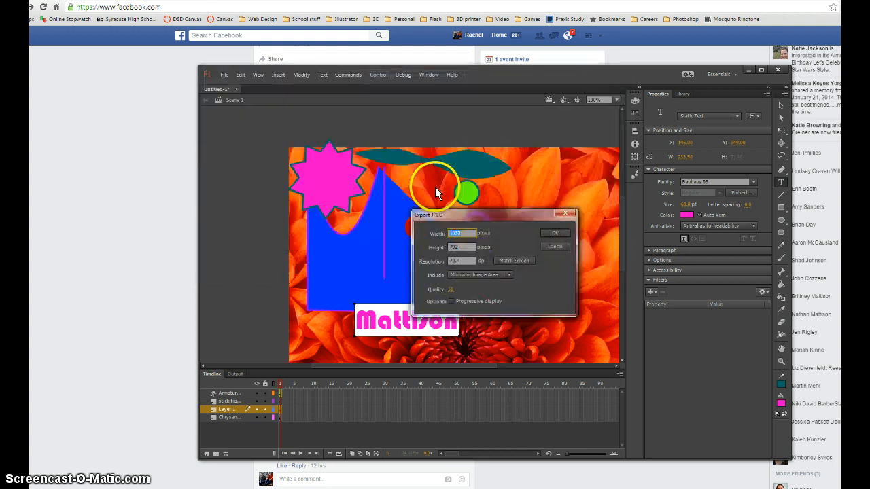
click(552, 235)
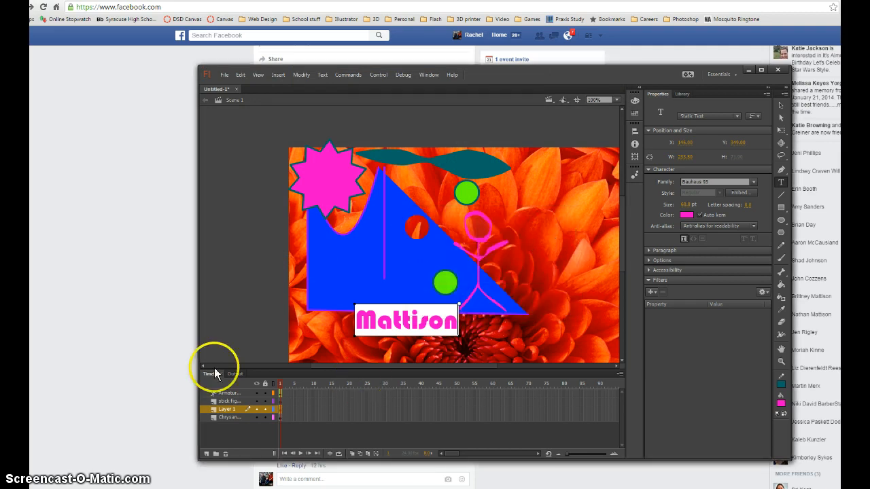